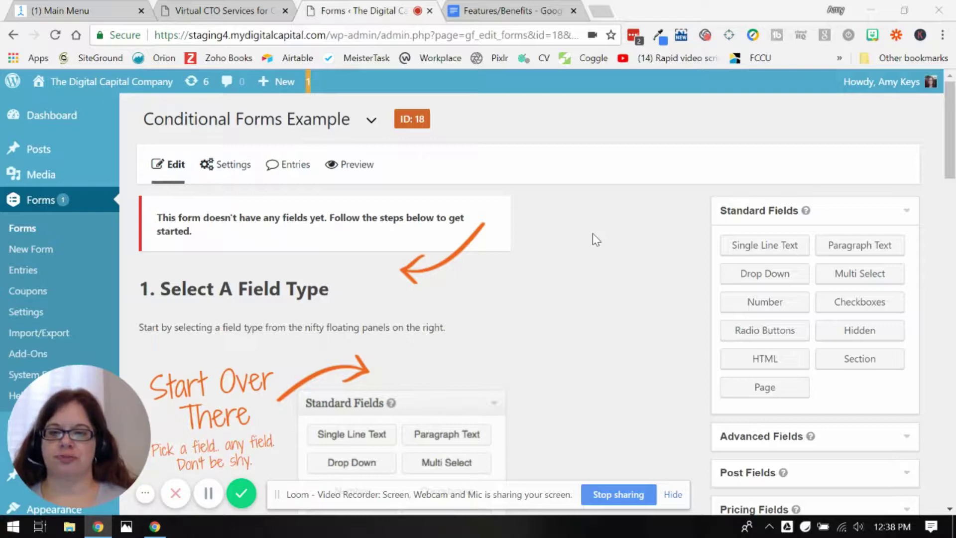
# Add a Name field and an Email field from Advanced Fields to the form.
pyautogui.scroll(-2, 593, 234)
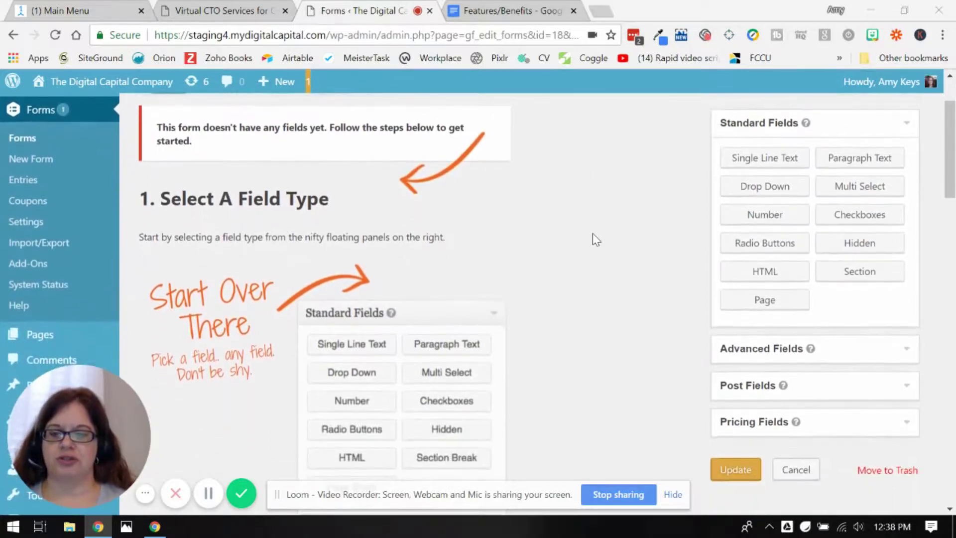
pyautogui.scroll(-1, 596, 233)
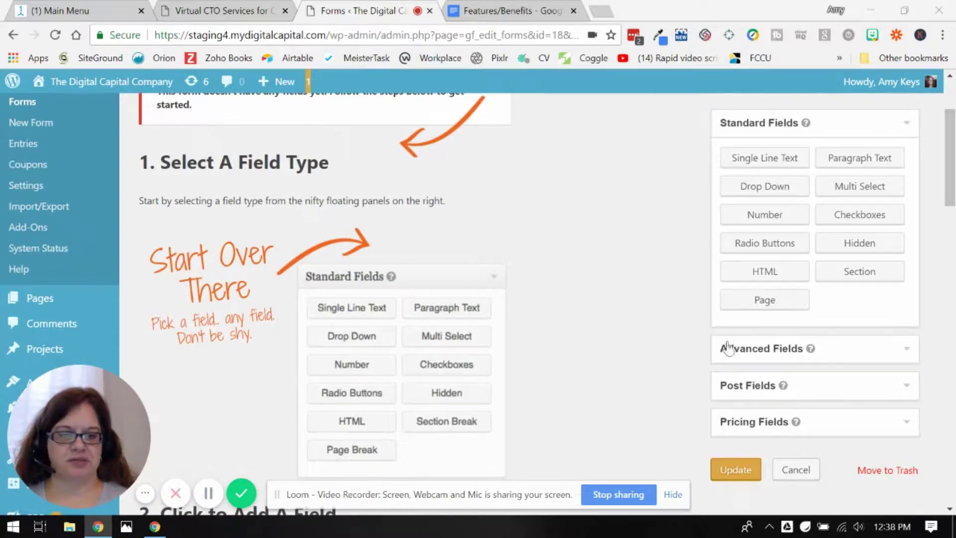
pyautogui.click(762, 348)
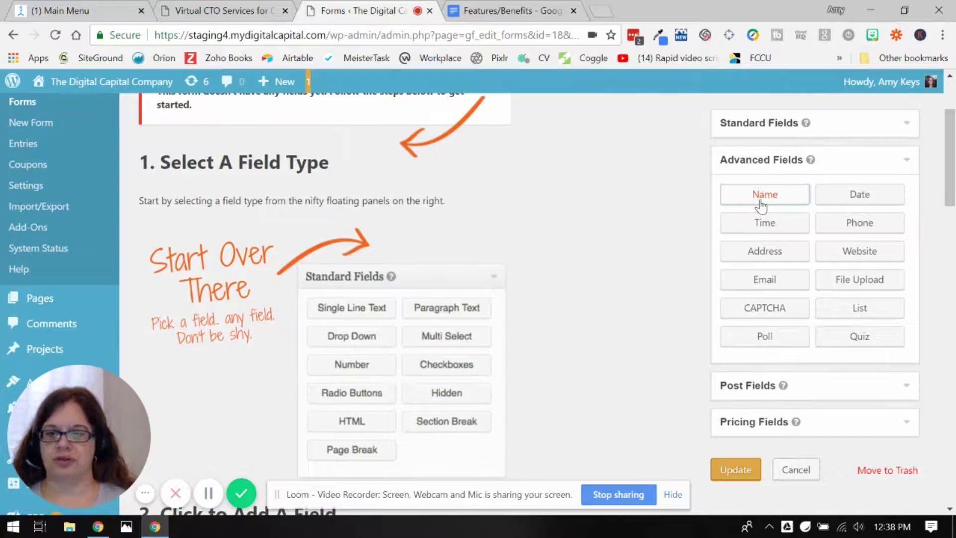
pyautogui.click(762, 196)
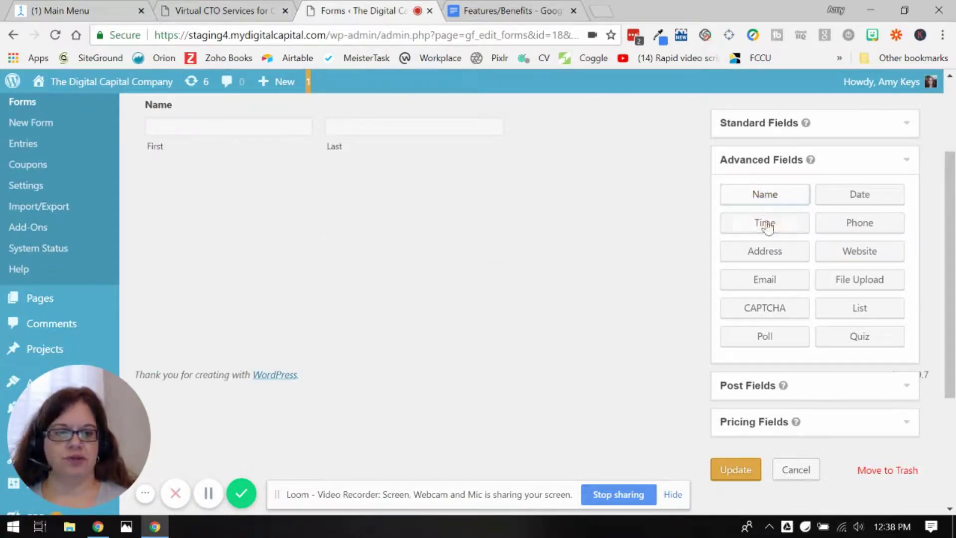
pyautogui.click(763, 282)
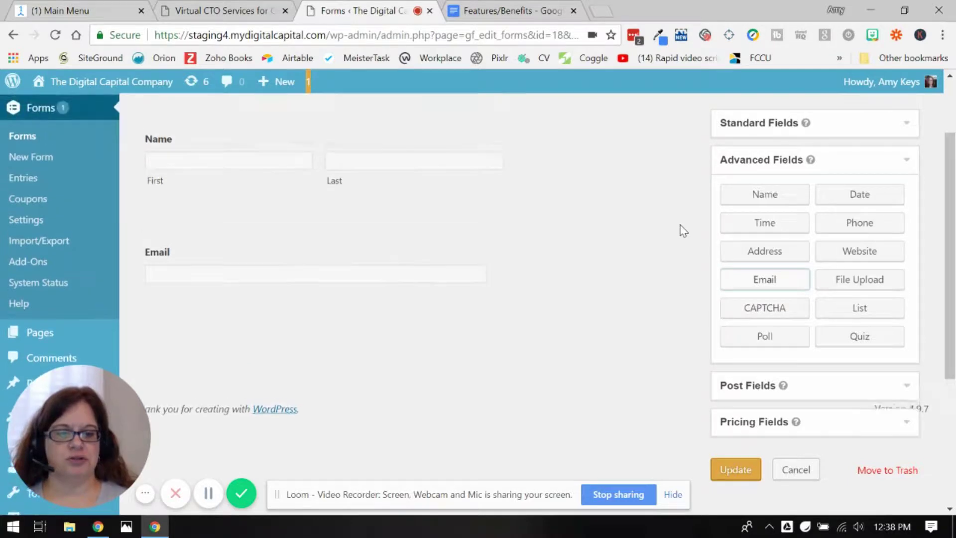
# Make the Name field required and collapse its settings.
pyautogui.scroll(2, 679, 229)
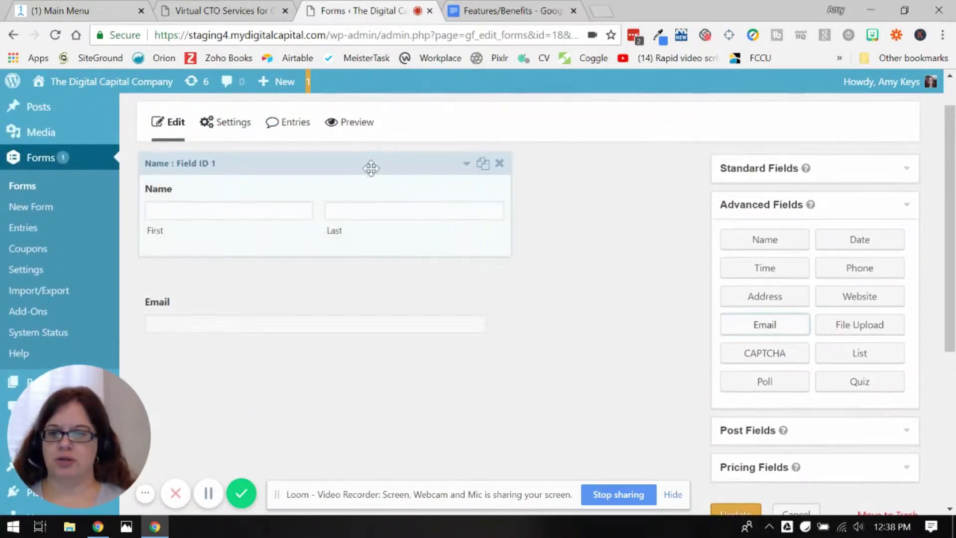
pyautogui.click(378, 190)
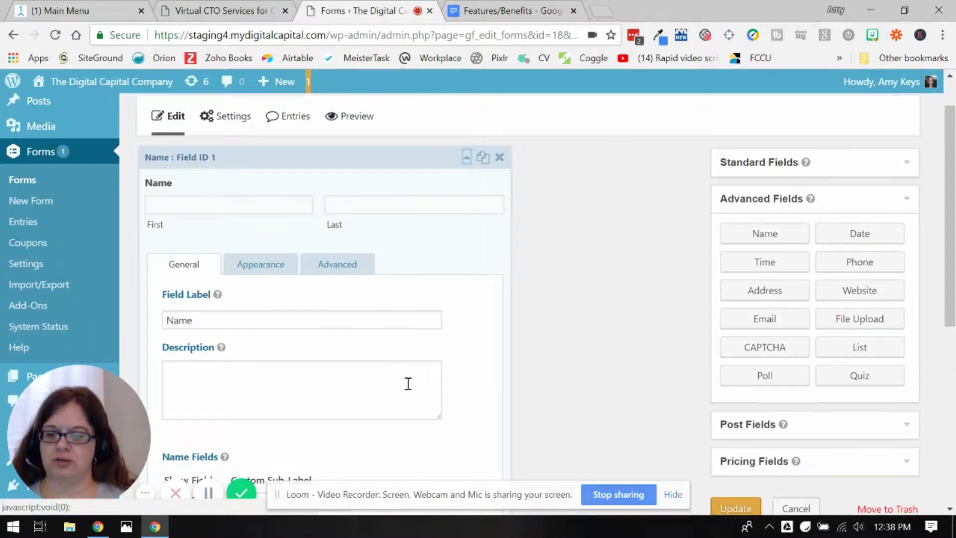
pyautogui.scroll(-5, 406, 384)
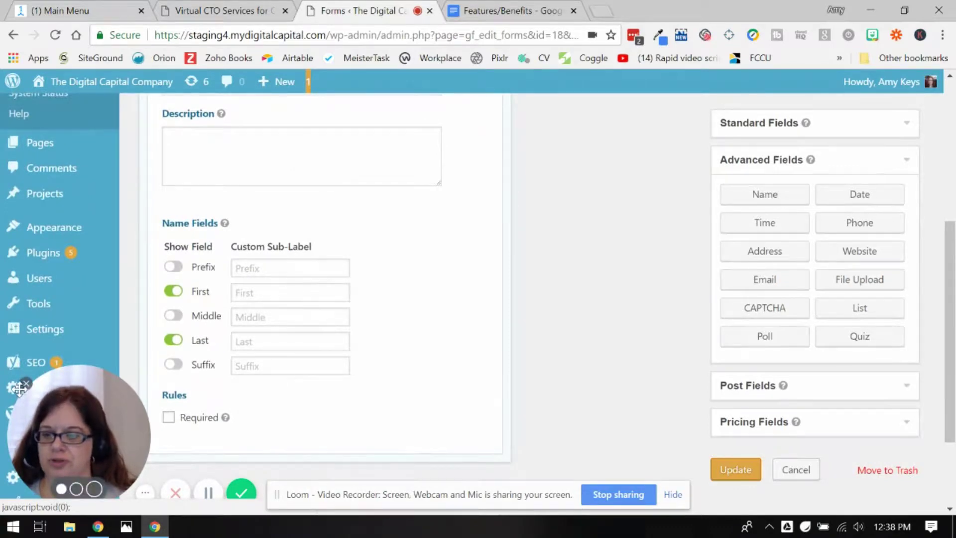
pyautogui.click(27, 385)
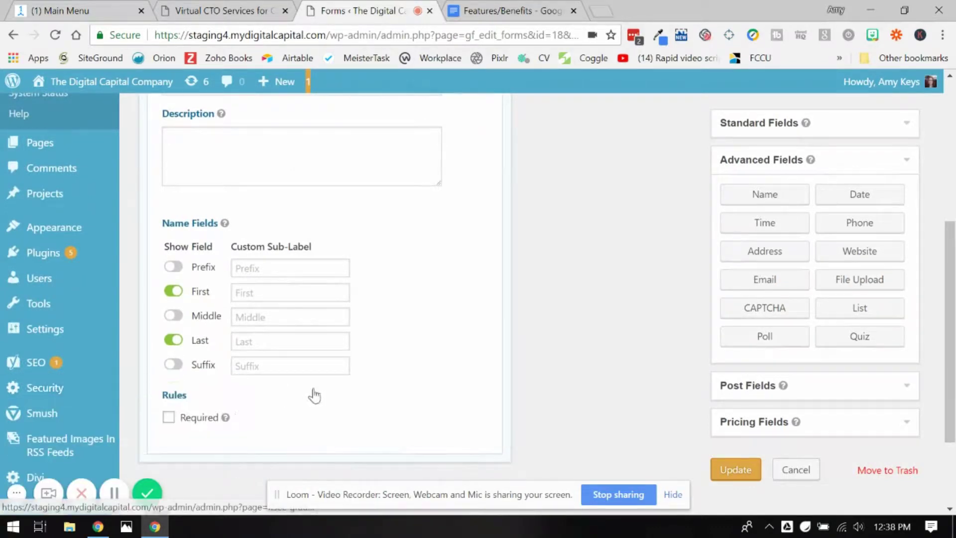
pyautogui.click(168, 417)
pyautogui.scroll(5, 433, 214)
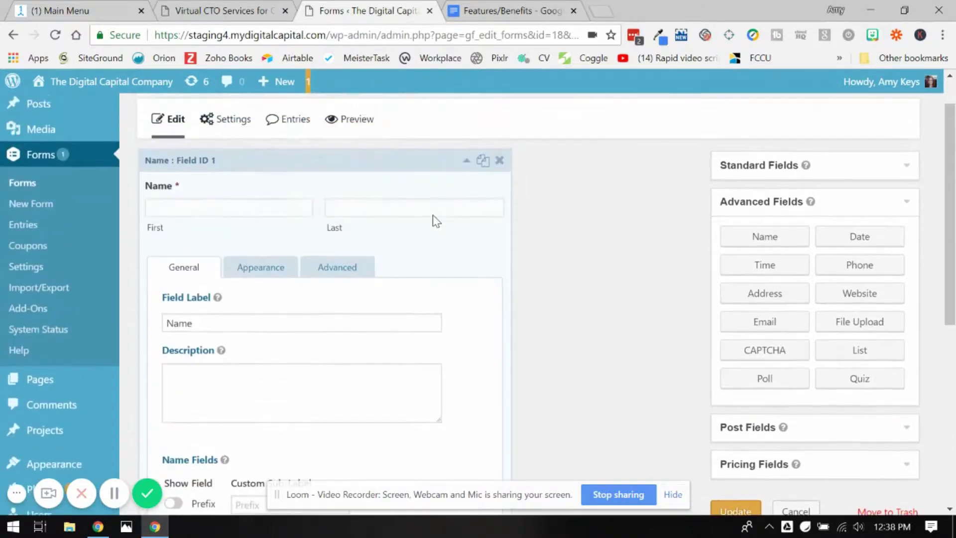
pyautogui.click(460, 168)
# Make the Email field required and collapse its settings.
pyautogui.click(436, 301)
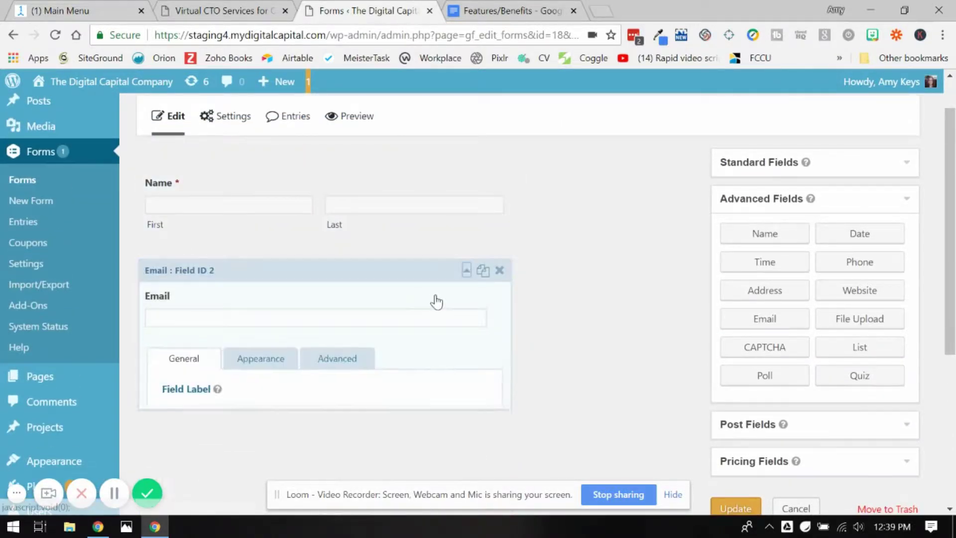
pyautogui.scroll(-5, 384, 404)
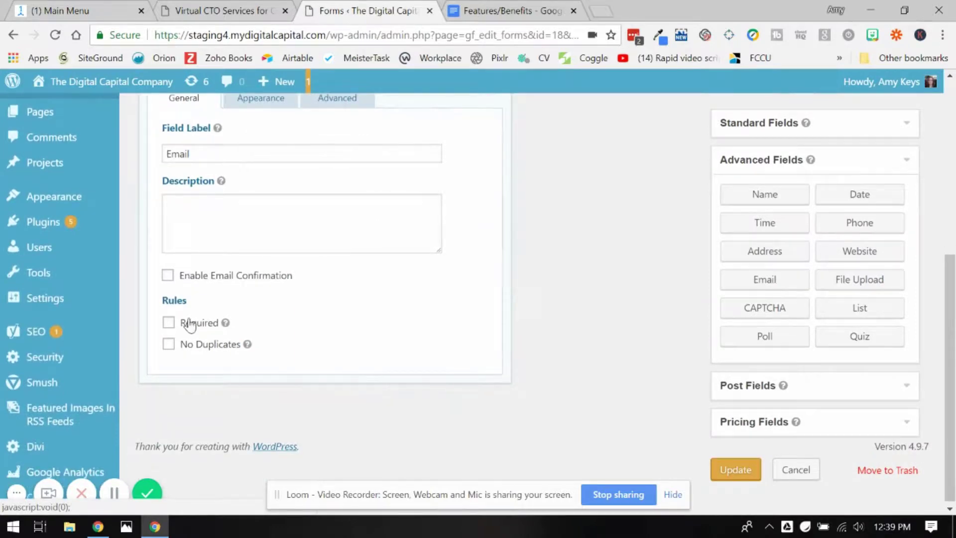
pyautogui.click(188, 328)
pyautogui.scroll(5, 445, 248)
pyautogui.scroll(2, 445, 248)
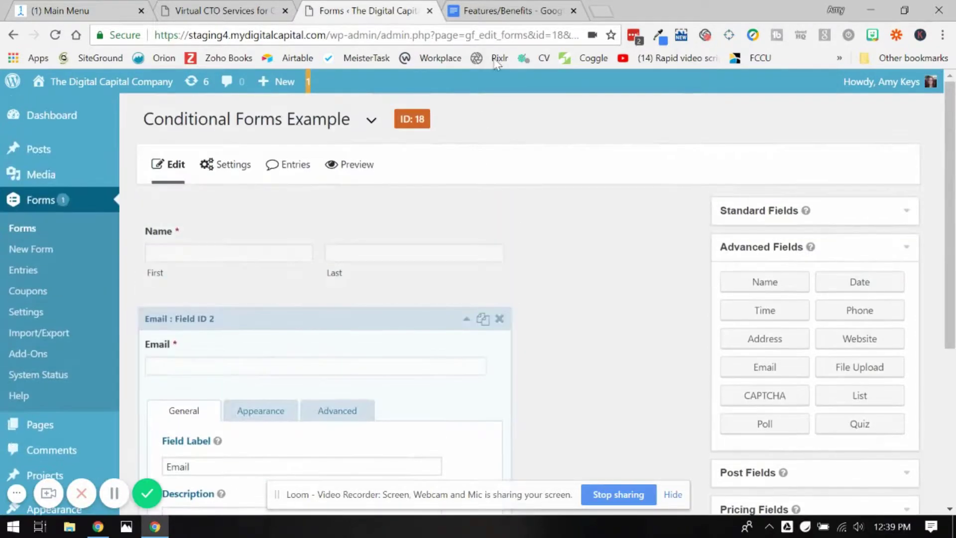
pyautogui.click(467, 320)
pyautogui.scroll(-1, 470, 324)
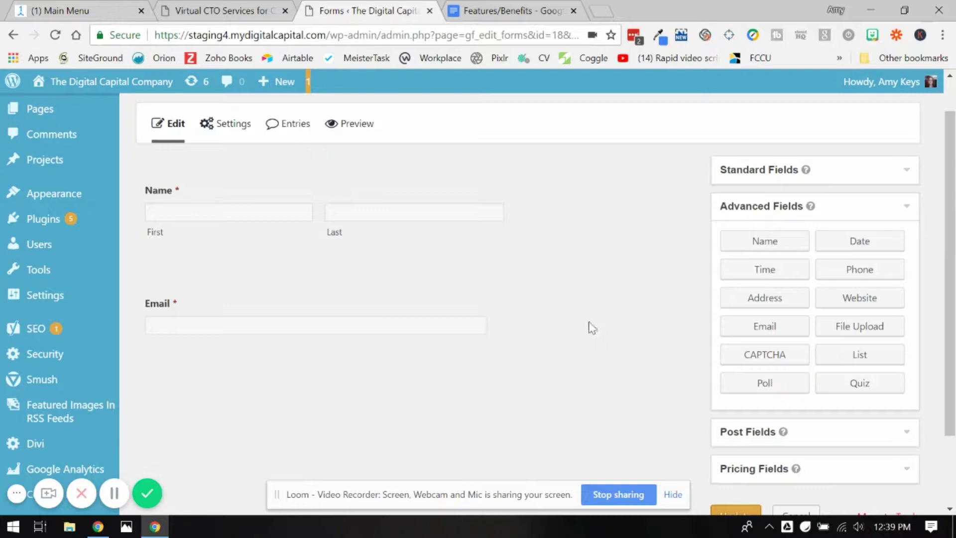
pyautogui.scroll(-1, 589, 322)
pyautogui.scroll(1, 588, 317)
pyautogui.scroll(-3, 587, 317)
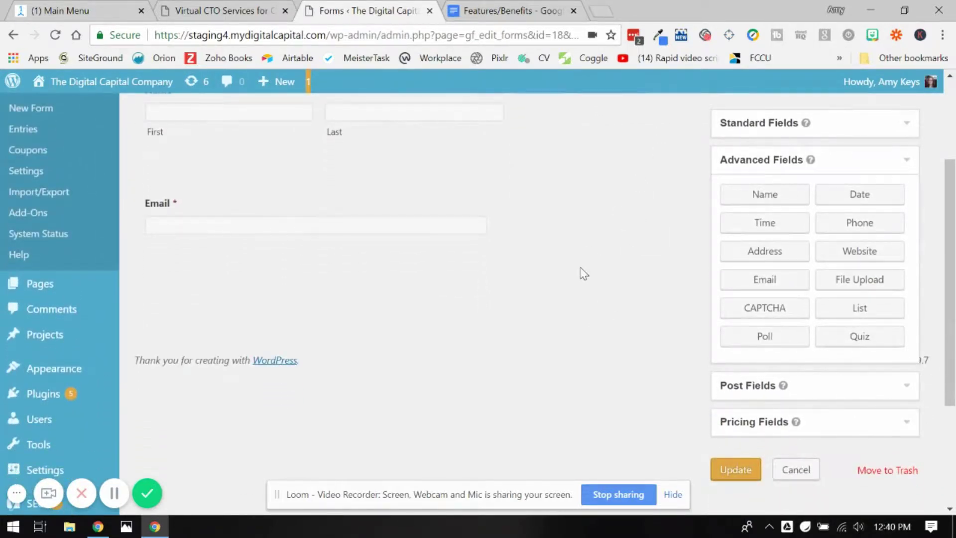
# Add a Radio Buttons field labelled 'Have you worked for our company in the past?'.
pyautogui.click(774, 123)
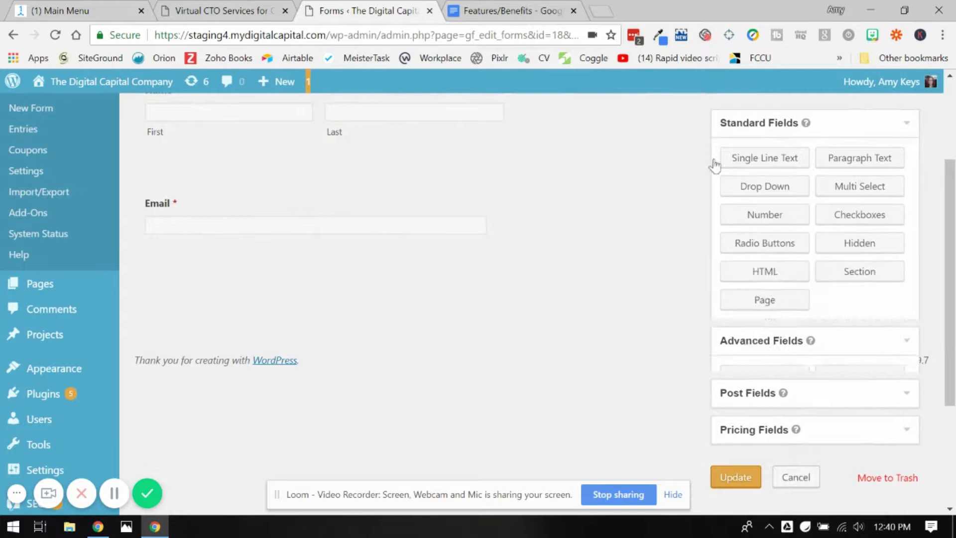
pyautogui.moveTo(724, 247); pyautogui.dragTo(252, 303)
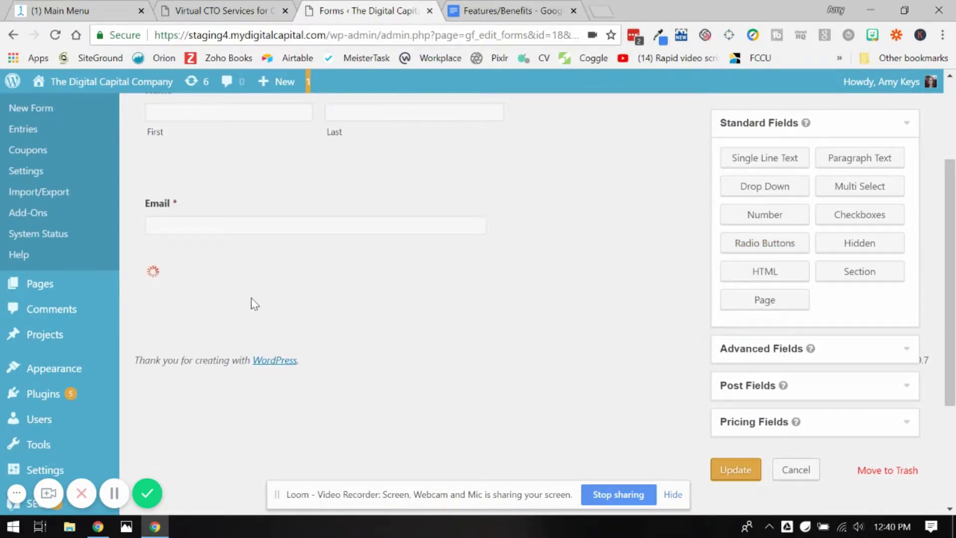
pyautogui.click(316, 304)
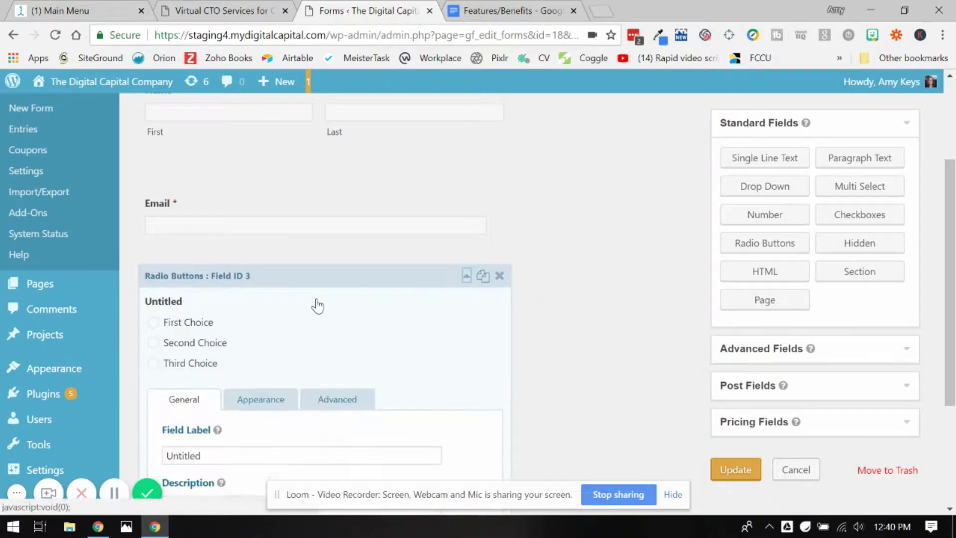
pyautogui.scroll(-2, 337, 319)
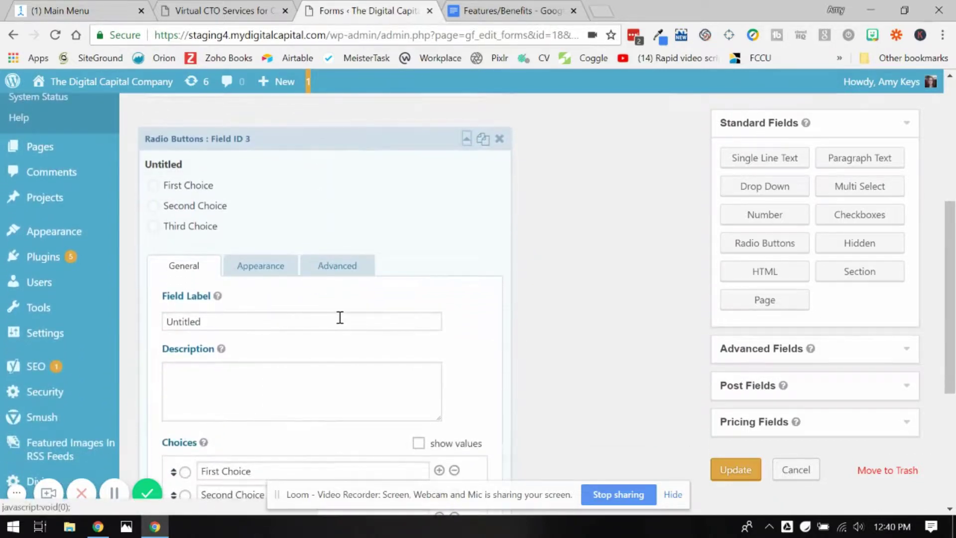
pyautogui.moveTo(230, 312); pyautogui.dragTo(160, 308)
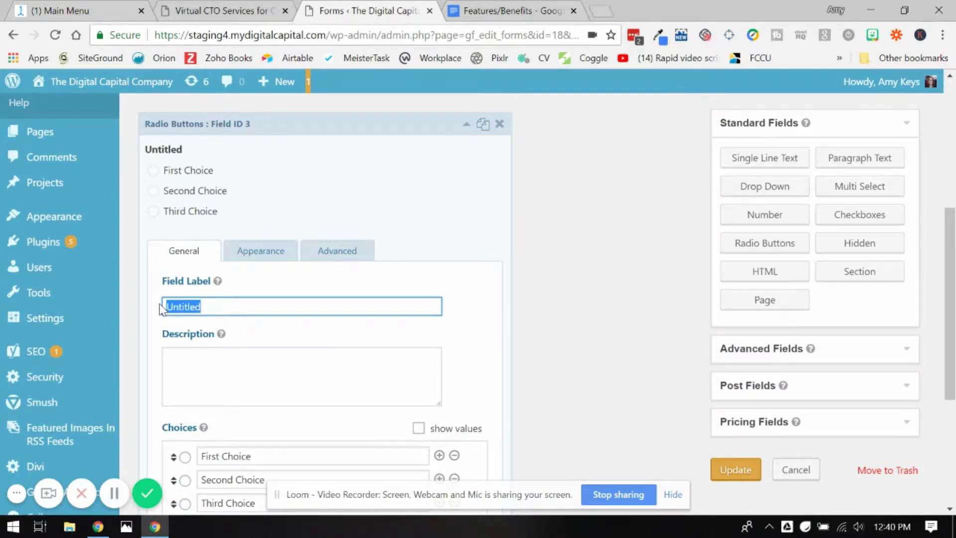
pyautogui.write('Have you wo')
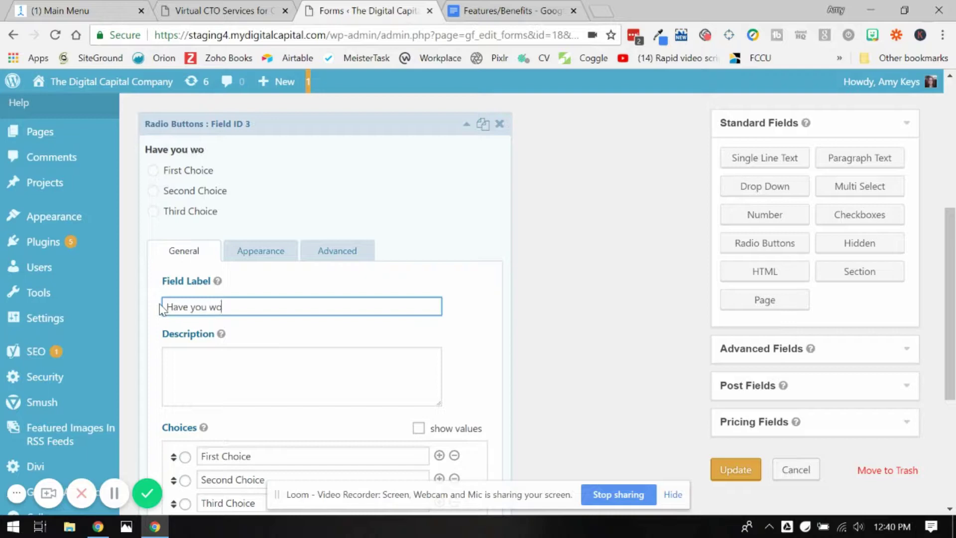
pyautogui.write('rked for our ')
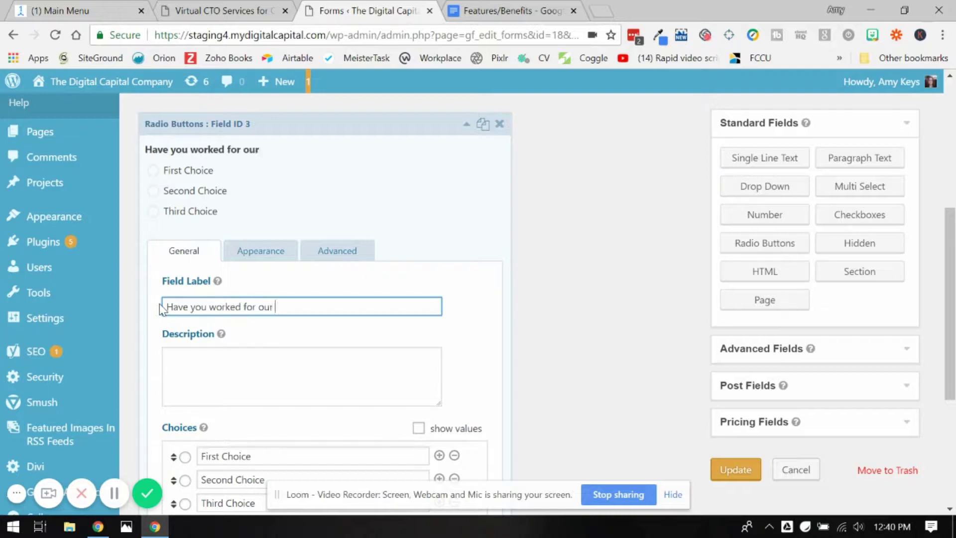
pyautogui.write('company in the past')
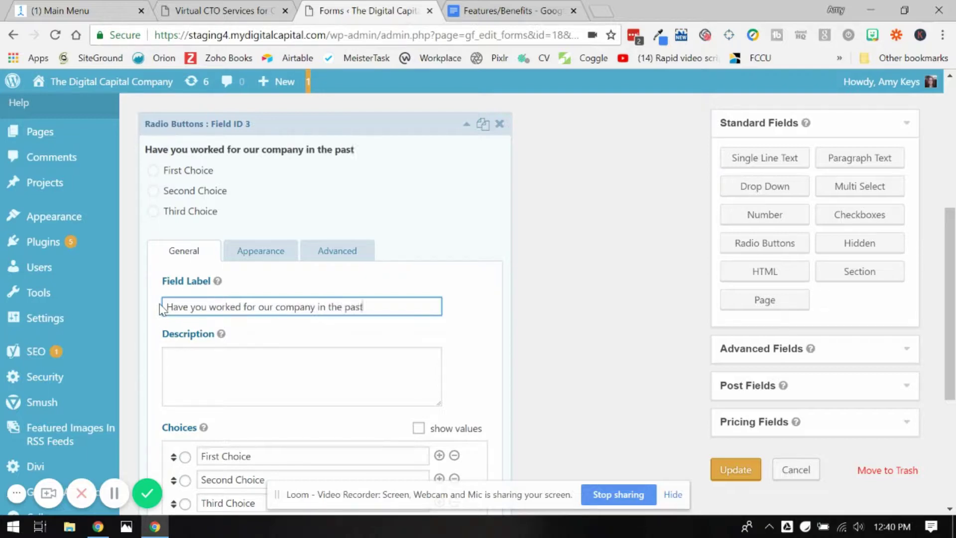
pyautogui.write('?')
# Rename the choices to Yes and No and delete the third choice.
pyautogui.scroll(-2, 212, 296)
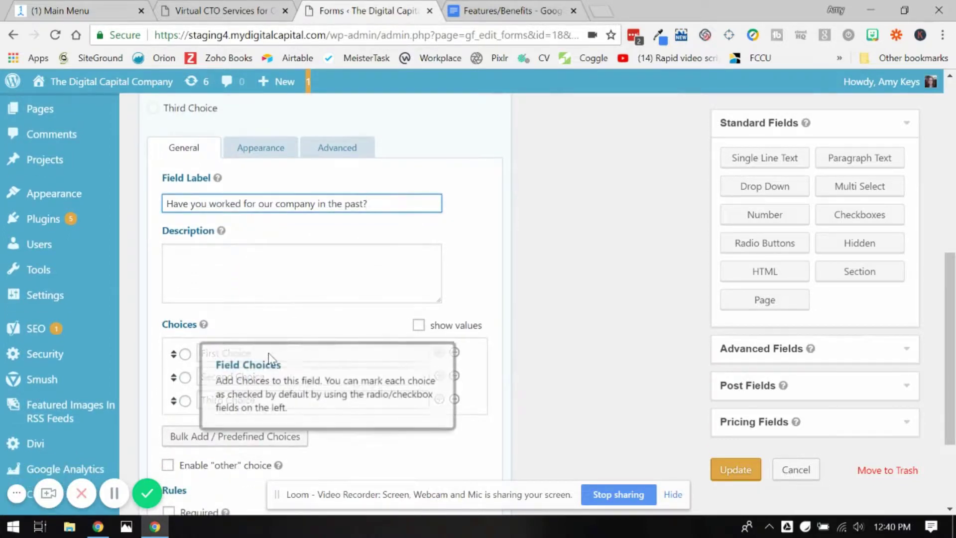
pyautogui.moveTo(273, 354); pyautogui.dragTo(173, 355)
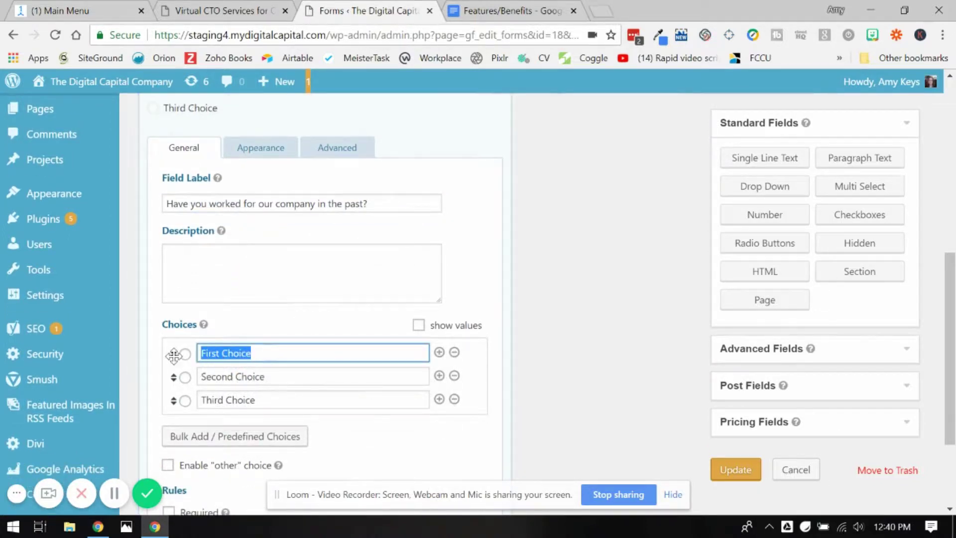
pyautogui.write('Yes')
pyautogui.press('Tab')
pyautogui.write('No')
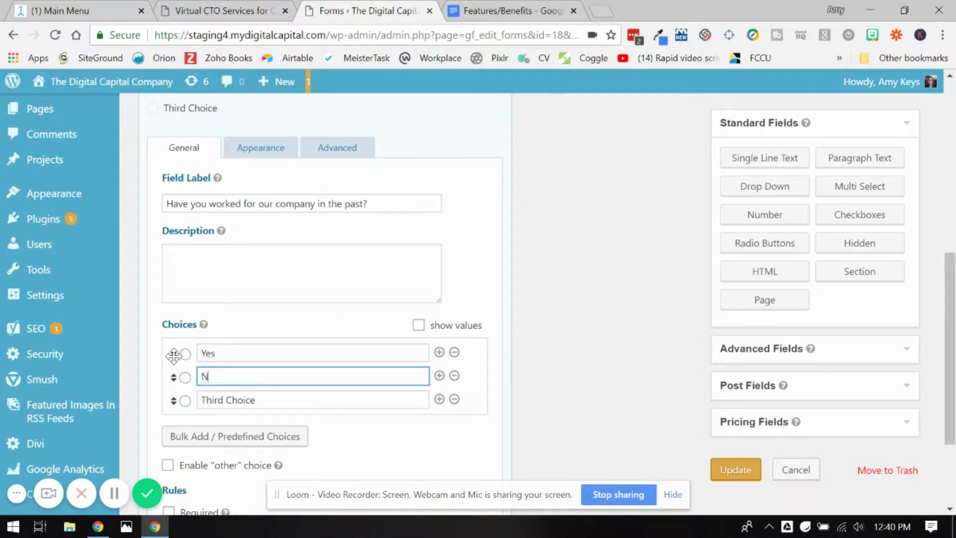
pyautogui.click(454, 399)
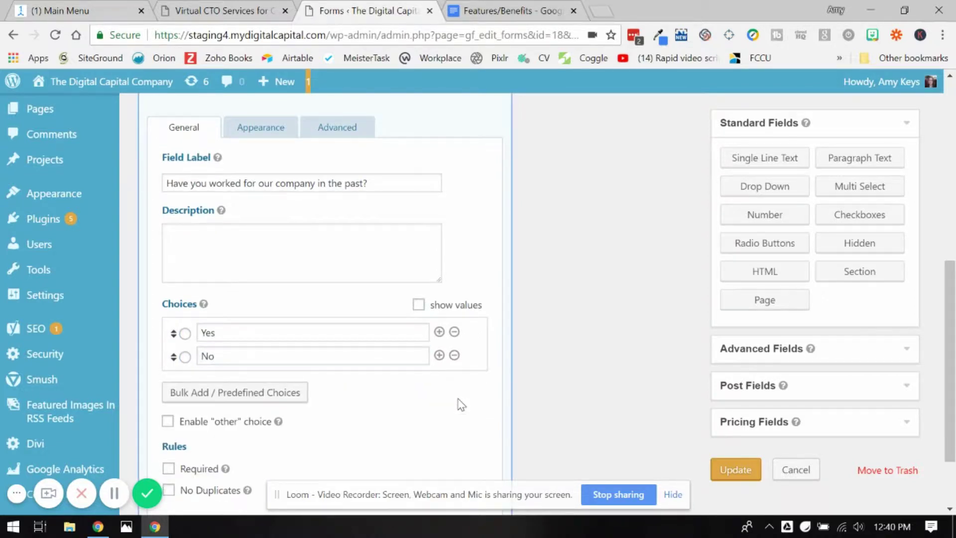
# Mark the company question as required and collapse its settings.
pyautogui.scroll(1, 491, 258)
pyautogui.scroll(-2, 490, 257)
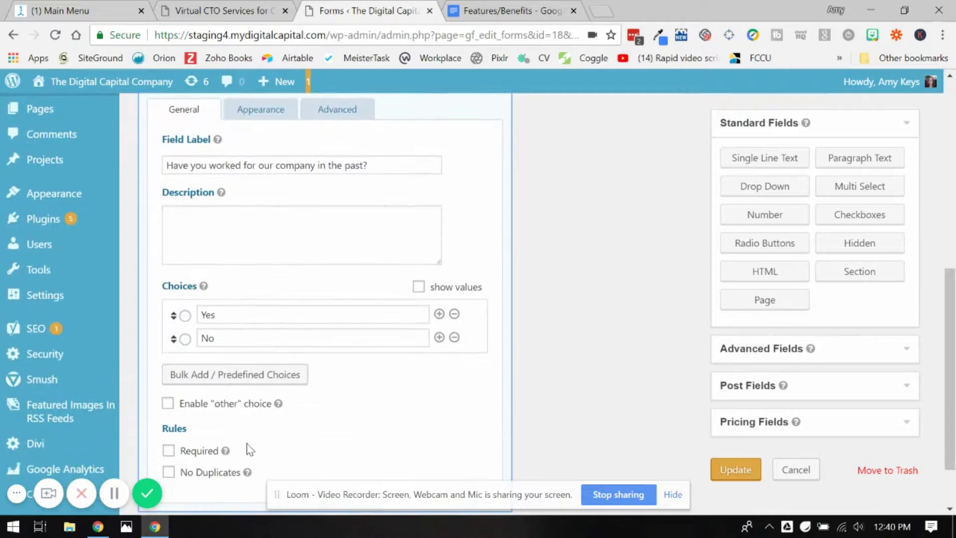
pyautogui.click(188, 458)
pyautogui.scroll(4, 439, 272)
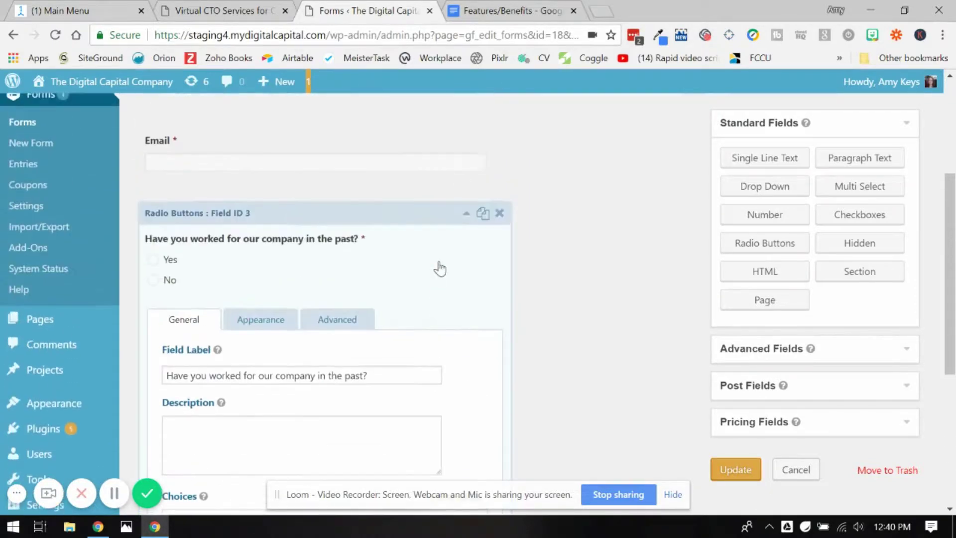
pyautogui.click(465, 217)
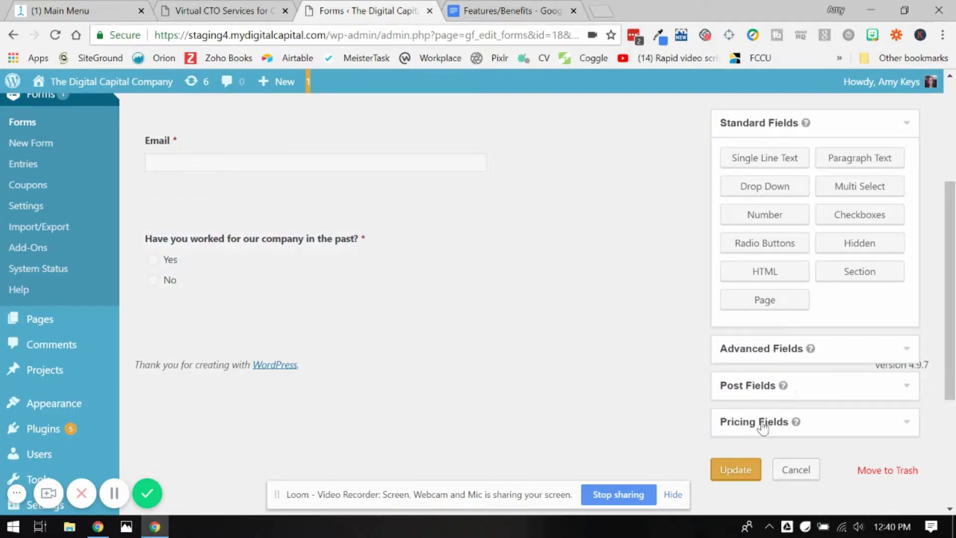
# Add a Date field labelled 'What was the last start date for employment with us?'.
pyautogui.click(782, 348)
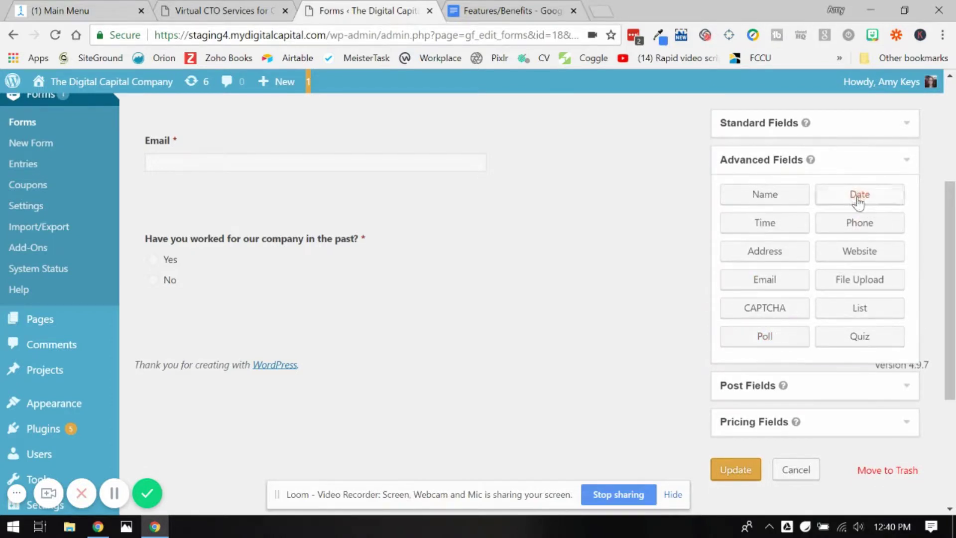
pyautogui.moveTo(858, 197); pyautogui.dragTo(241, 324)
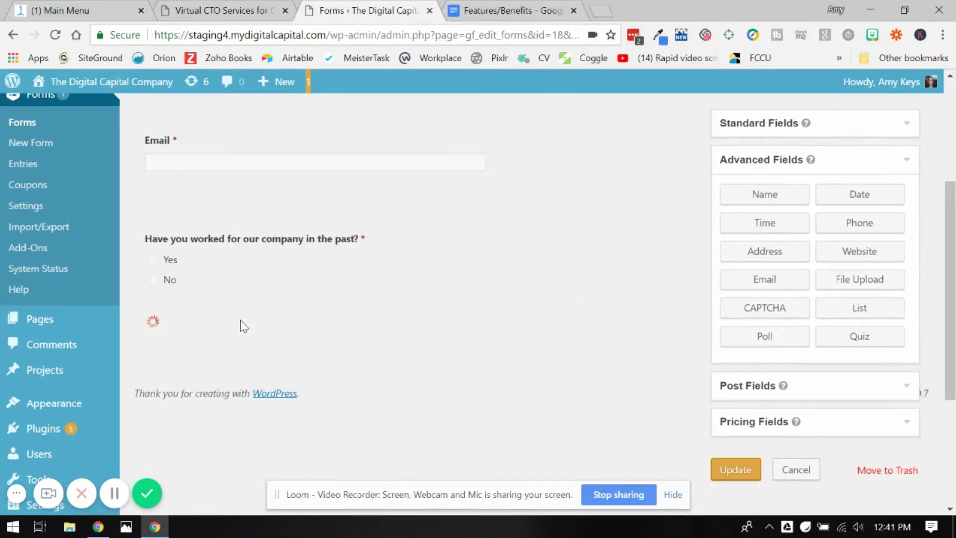
pyautogui.click(331, 360)
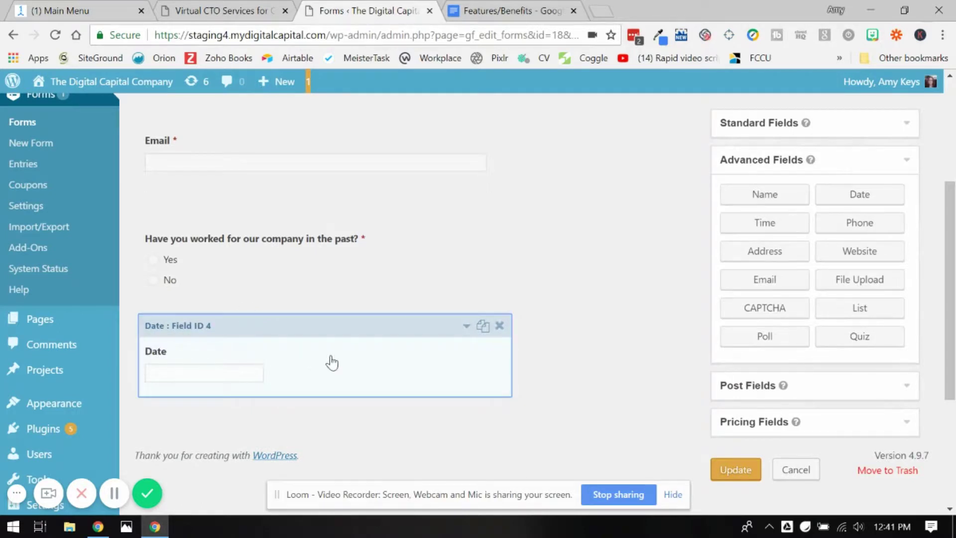
pyautogui.scroll(-3, 352, 319)
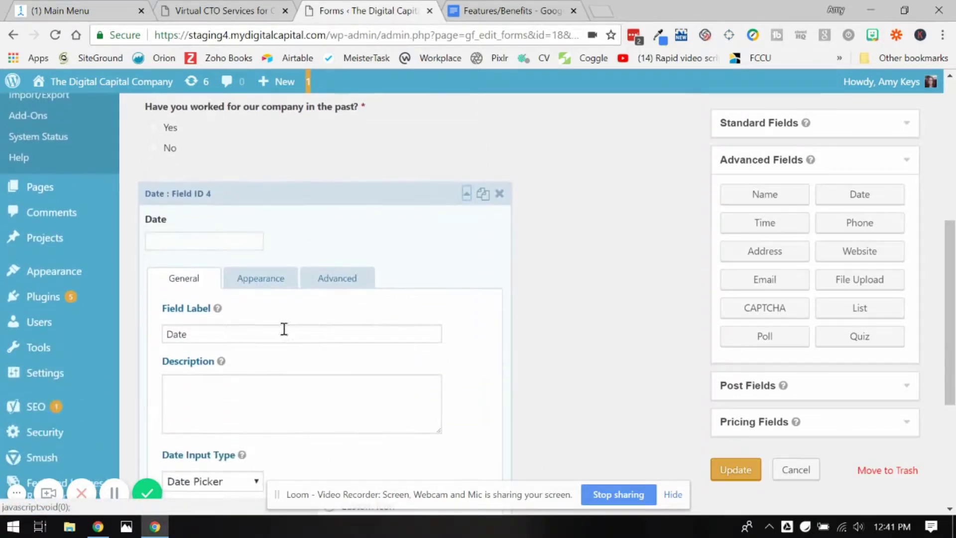
pyautogui.click(179, 335)
pyautogui.doubleClick(166, 332)
pyautogui.write('W')
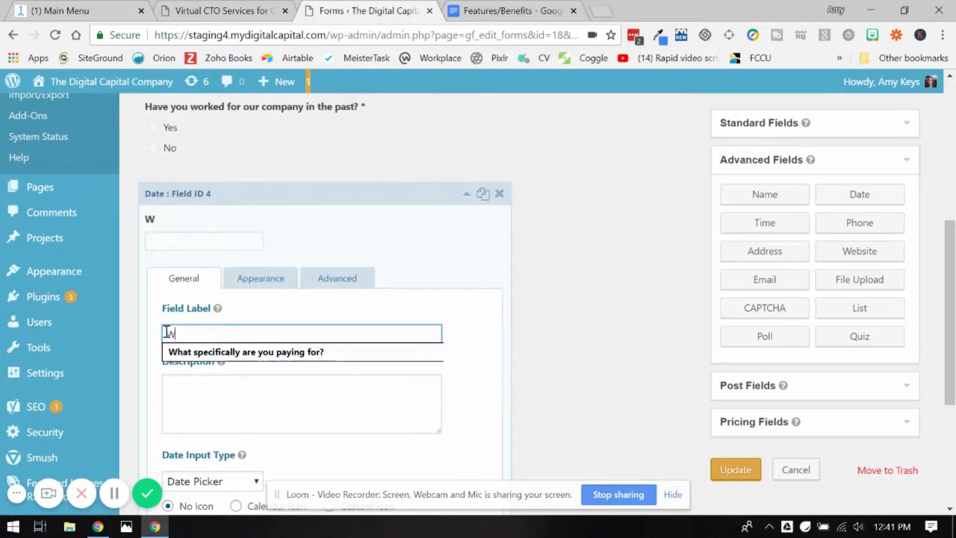
pyautogui.write('hat was the last ')
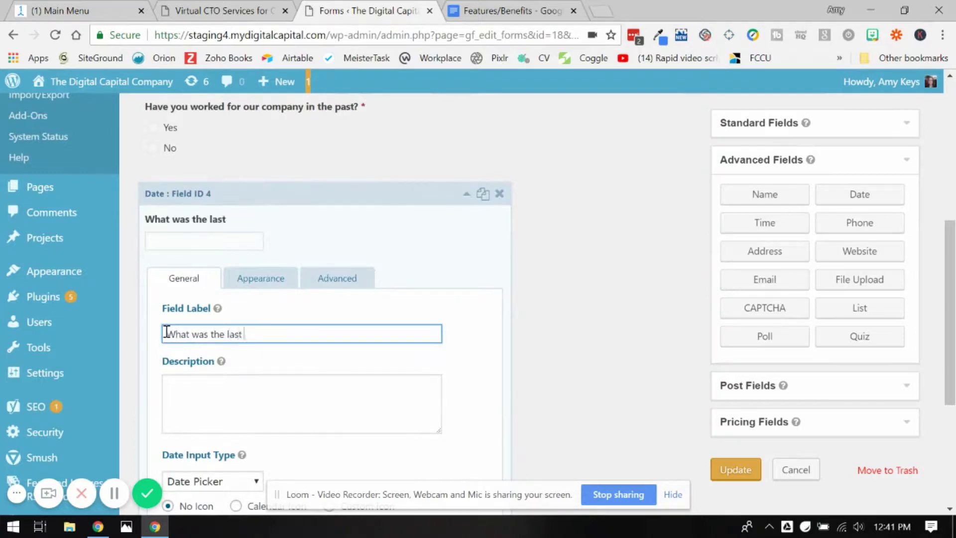
pyautogui.write('start date for employme')
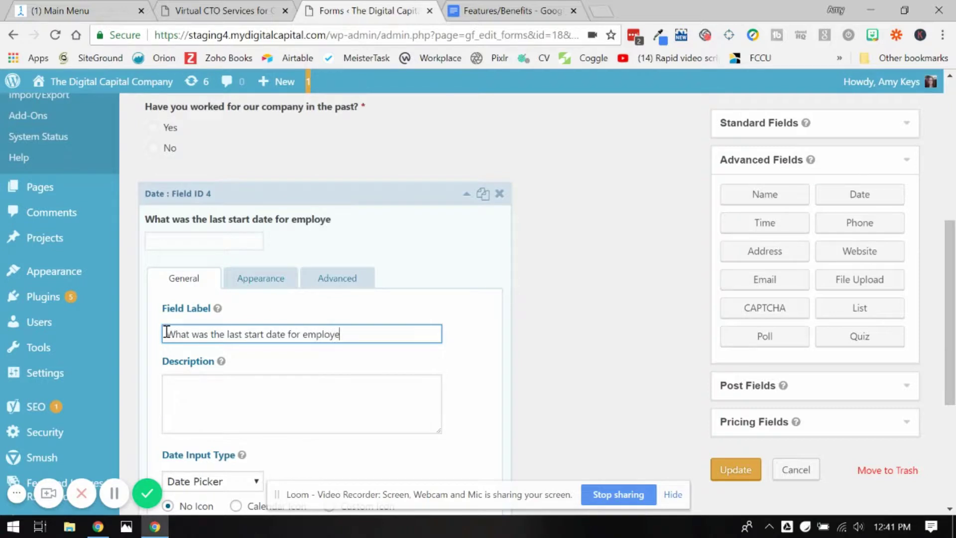
pyautogui.press('BackSpace')
pyautogui.write('ment with us?')
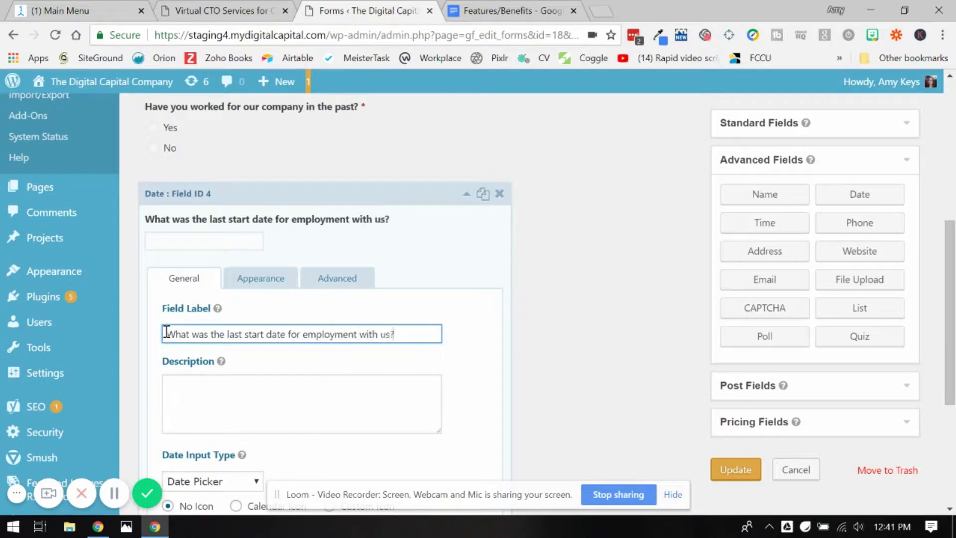
# Set the Date field's format to mm/dd/yyyy.
pyautogui.scroll(-2, 192, 294)
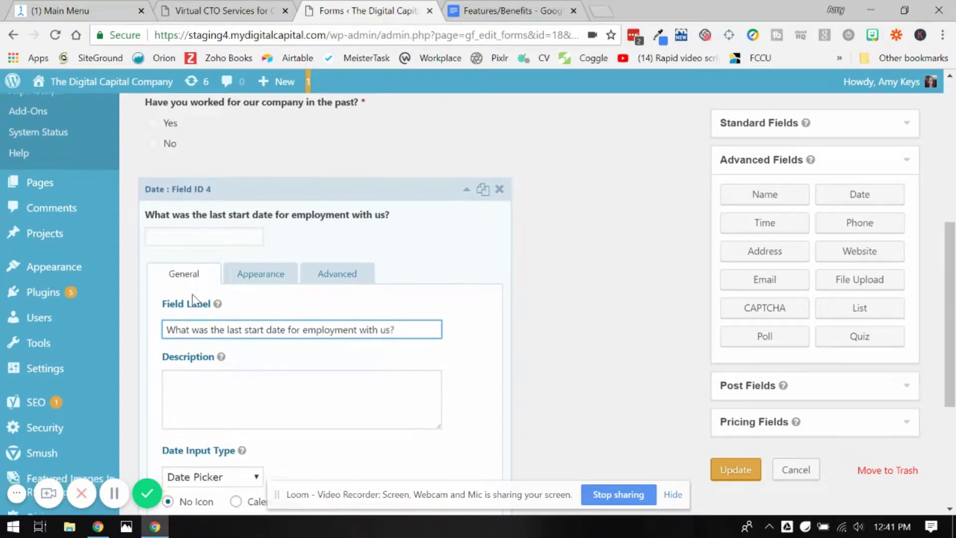
pyautogui.scroll(-1, 387, 342)
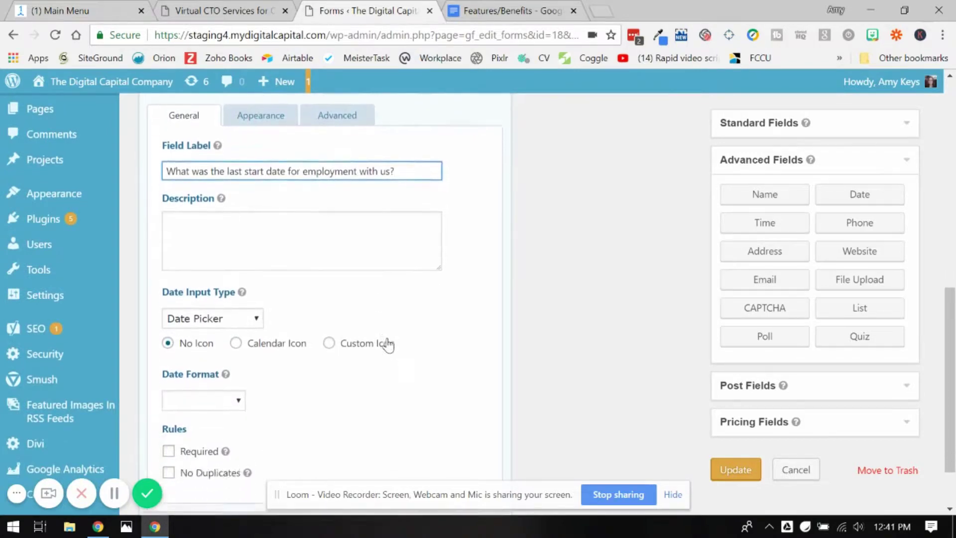
pyautogui.click(217, 381)
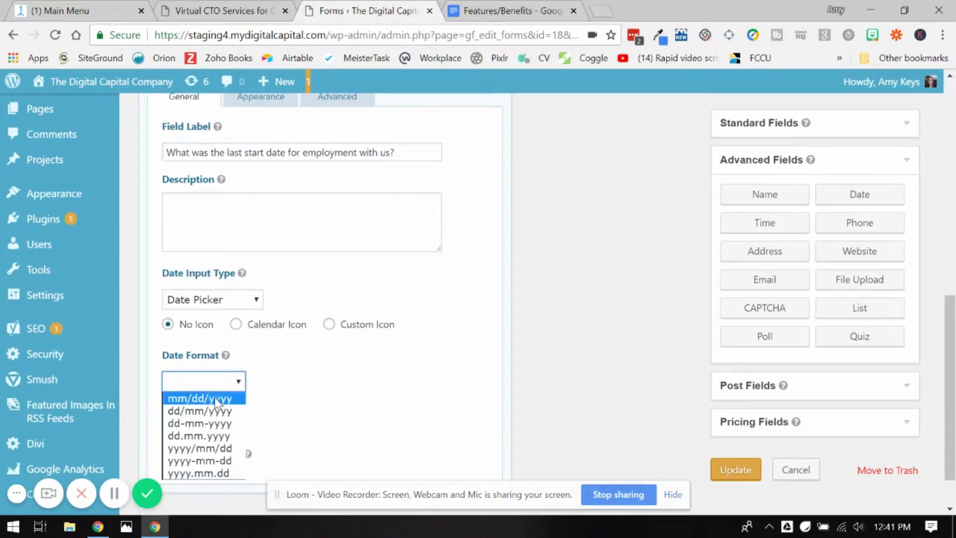
pyautogui.click(214, 398)
pyautogui.scroll(2, 491, 312)
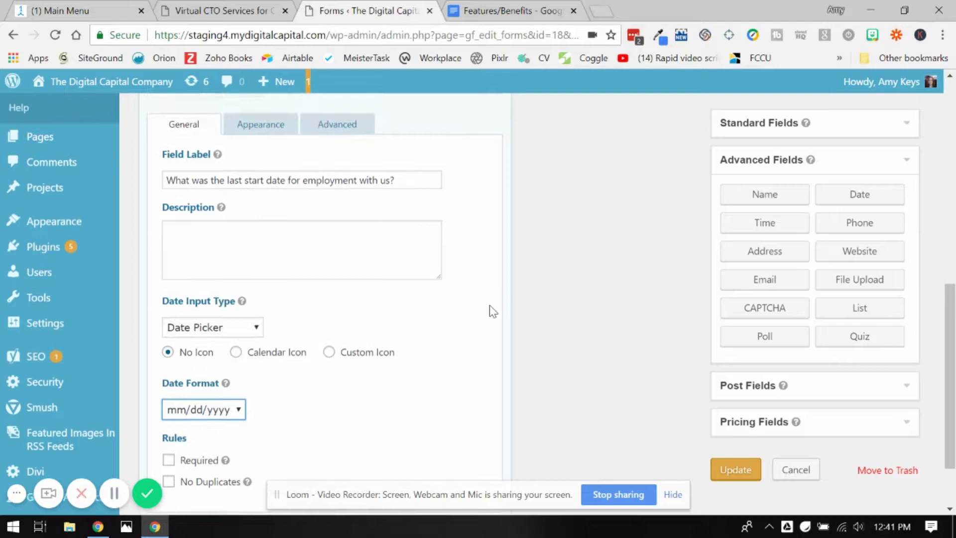
pyautogui.scroll(2, 493, 311)
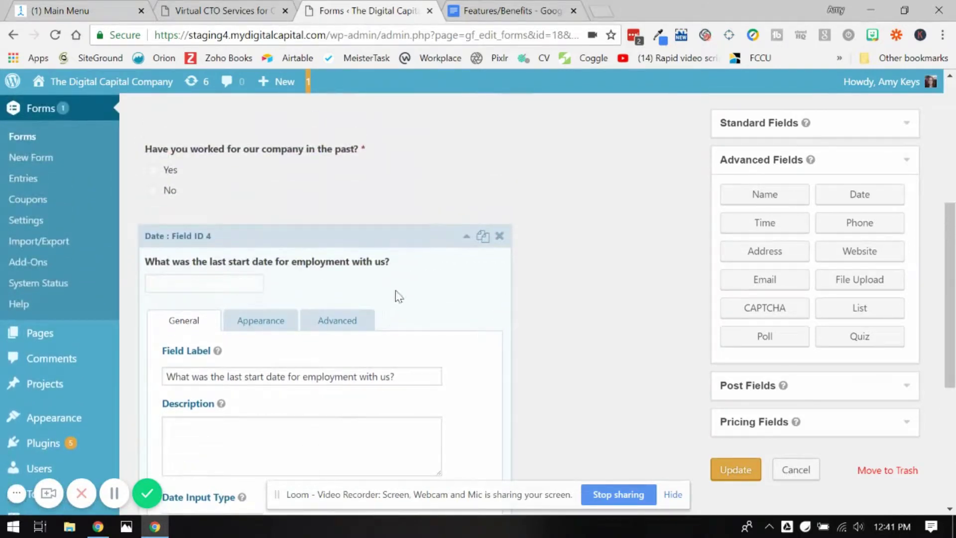
pyautogui.scroll(-1, 394, 296)
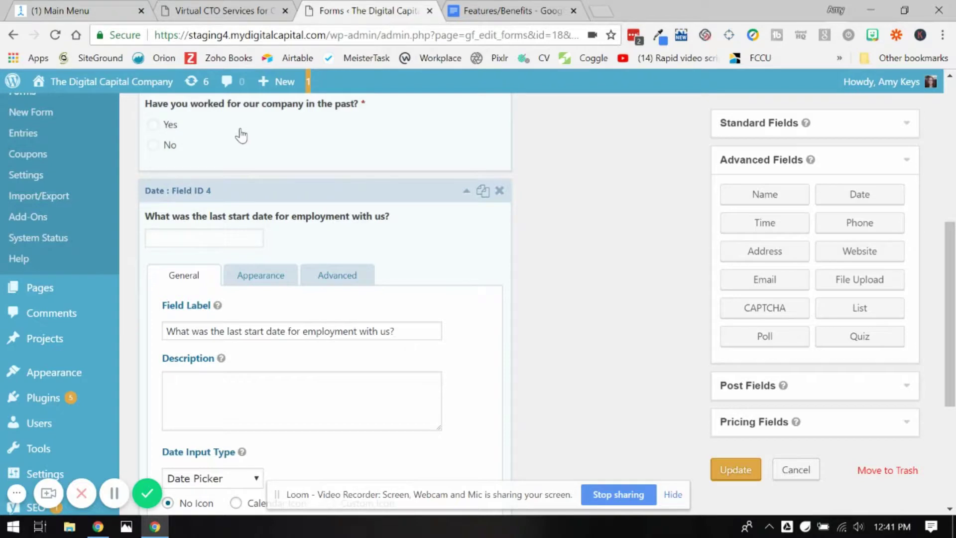
# Enable conditional logic on the date field with a rule on the company question being Yes.
pyautogui.click(348, 278)
pyautogui.scroll(-3, 348, 281)
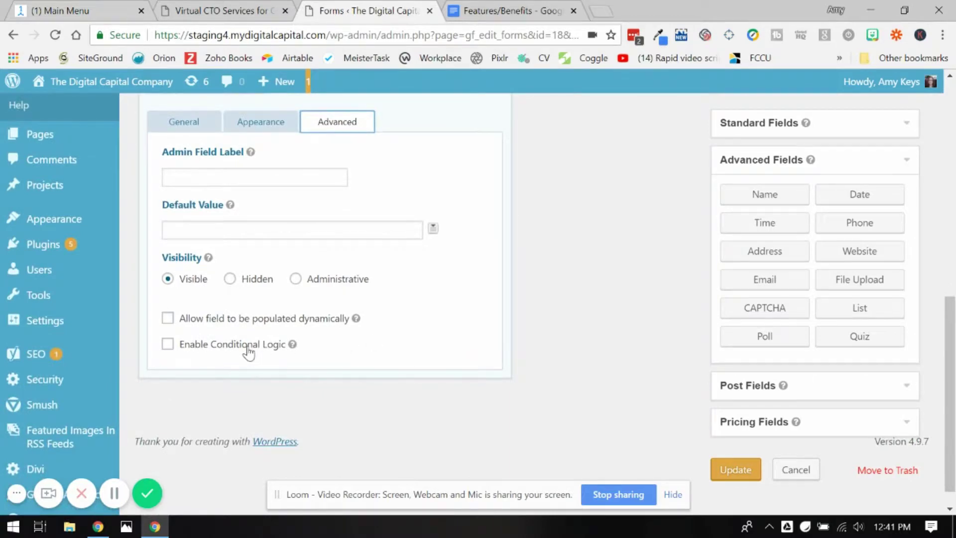
pyautogui.click(247, 349)
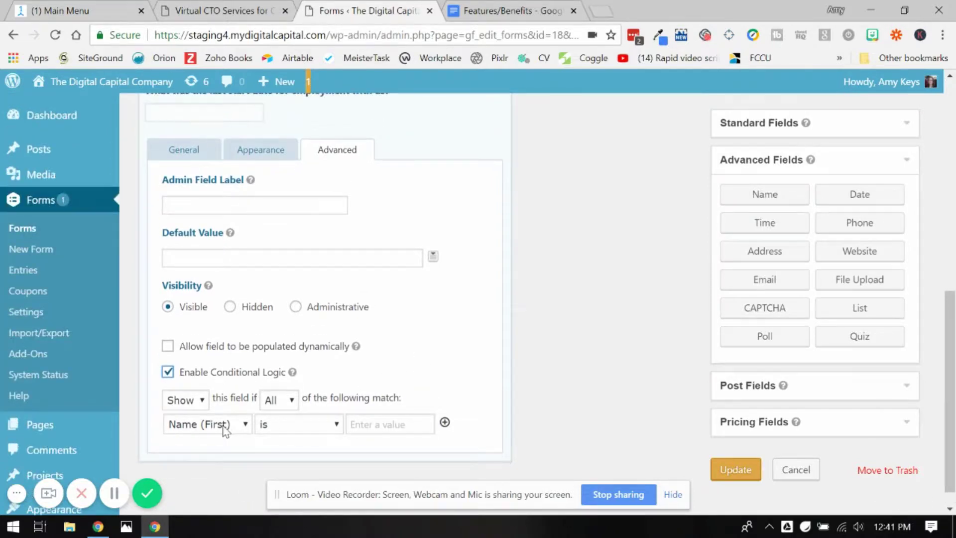
pyautogui.click(223, 424)
pyautogui.click(218, 478)
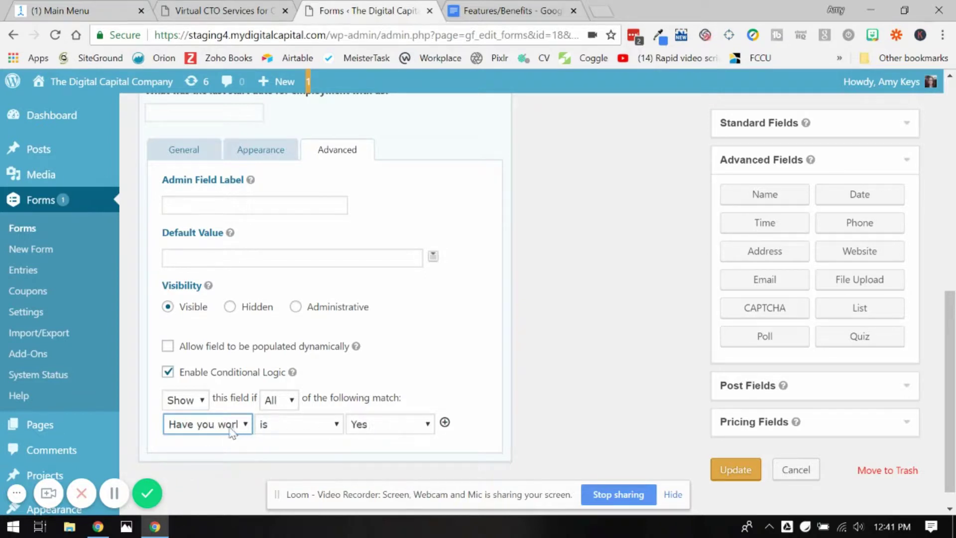
# Change the conditional logic match setting from All to Any.
pyautogui.scroll(-3, 409, 384)
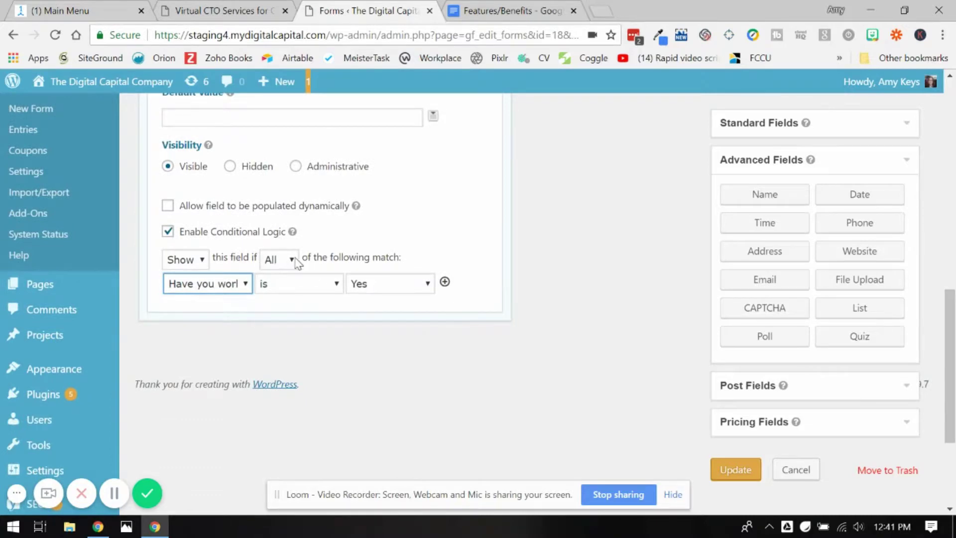
pyautogui.scroll(1, 312, 257)
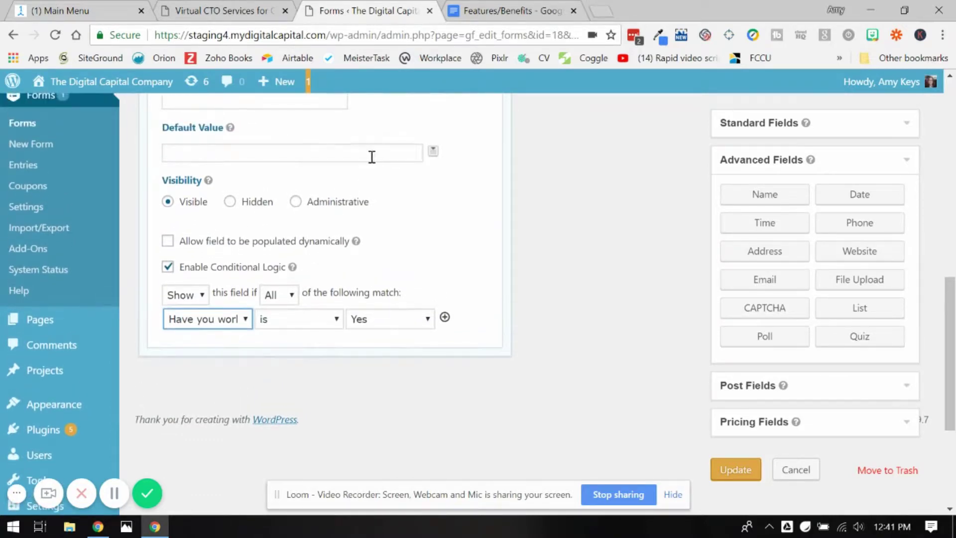
pyautogui.scroll(3, 443, 278)
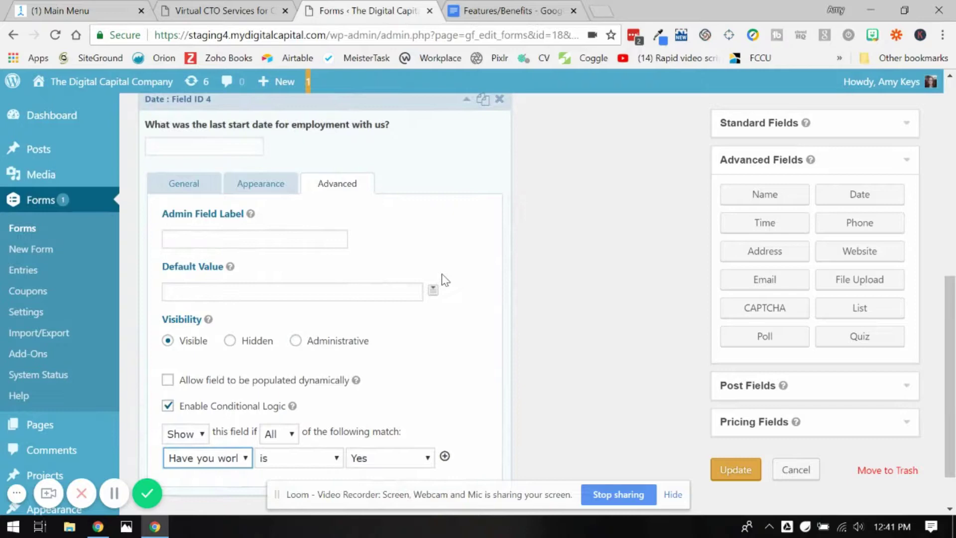
pyautogui.scroll(-1, 444, 280)
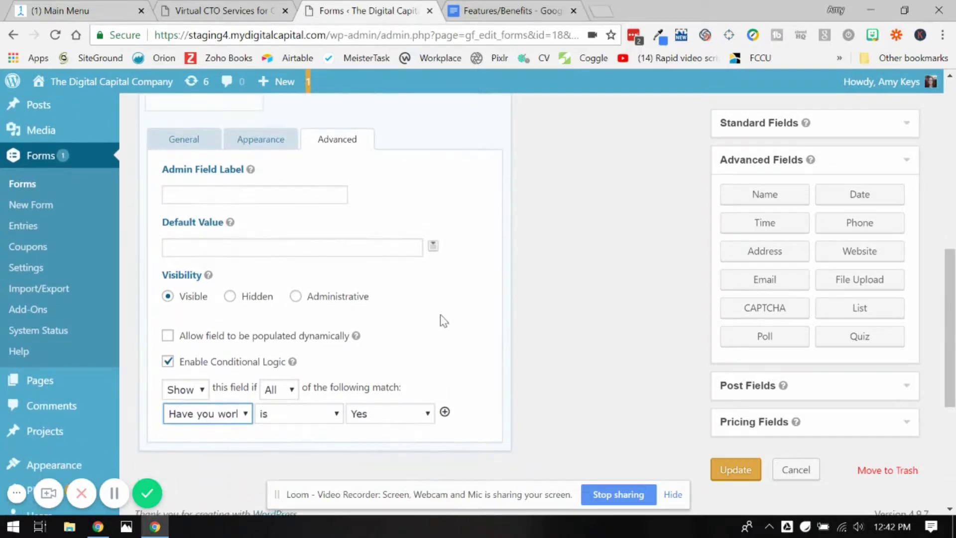
pyautogui.click(288, 388)
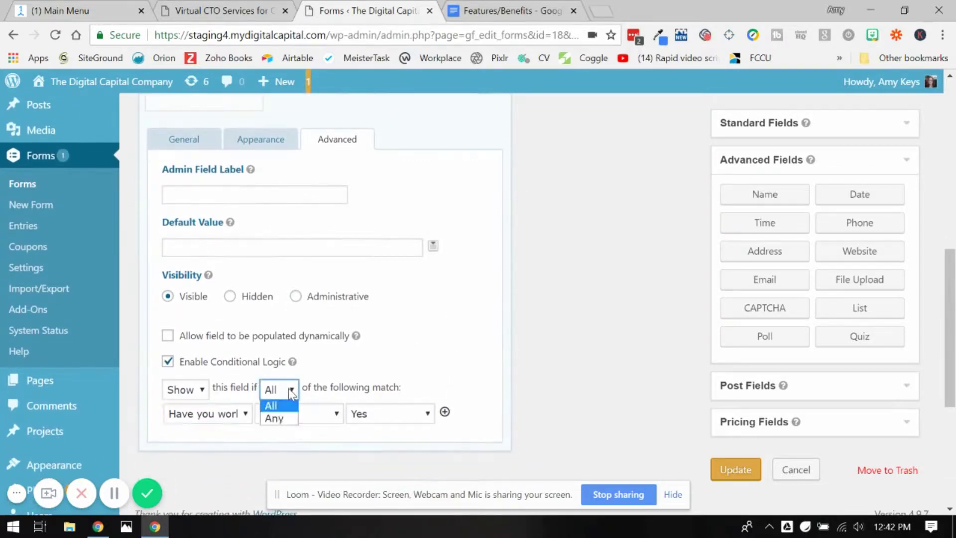
pyautogui.click(273, 418)
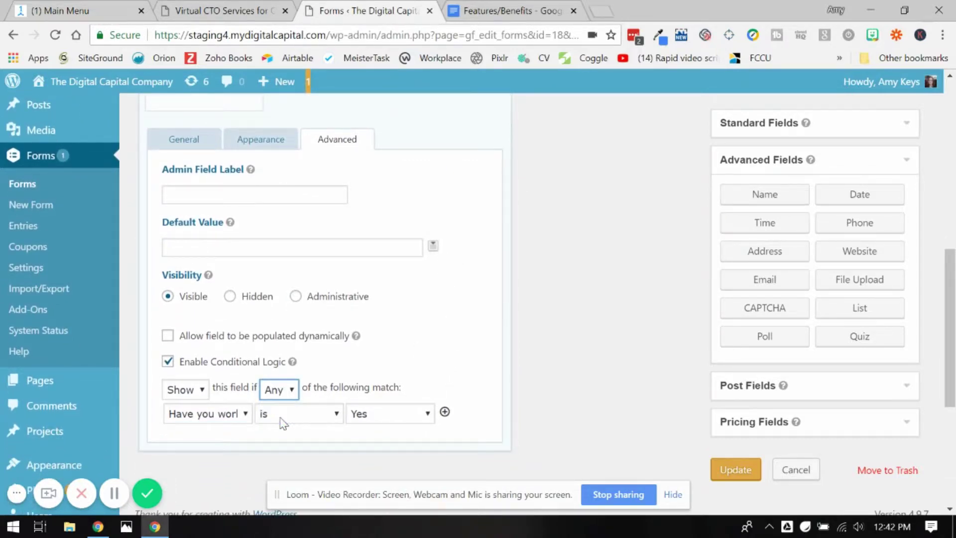
pyautogui.click(444, 412)
pyautogui.scroll(-3, 447, 418)
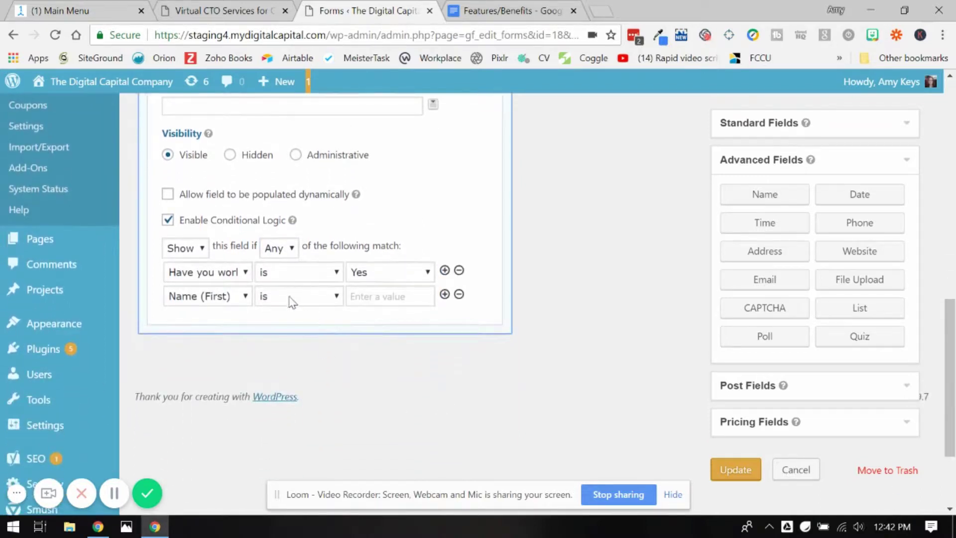
pyautogui.click(220, 299)
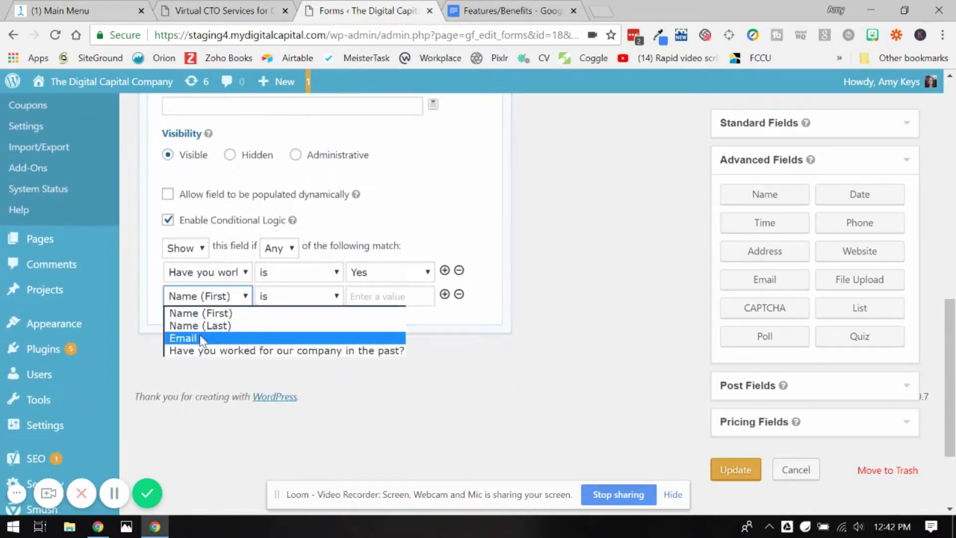
pyautogui.click(228, 339)
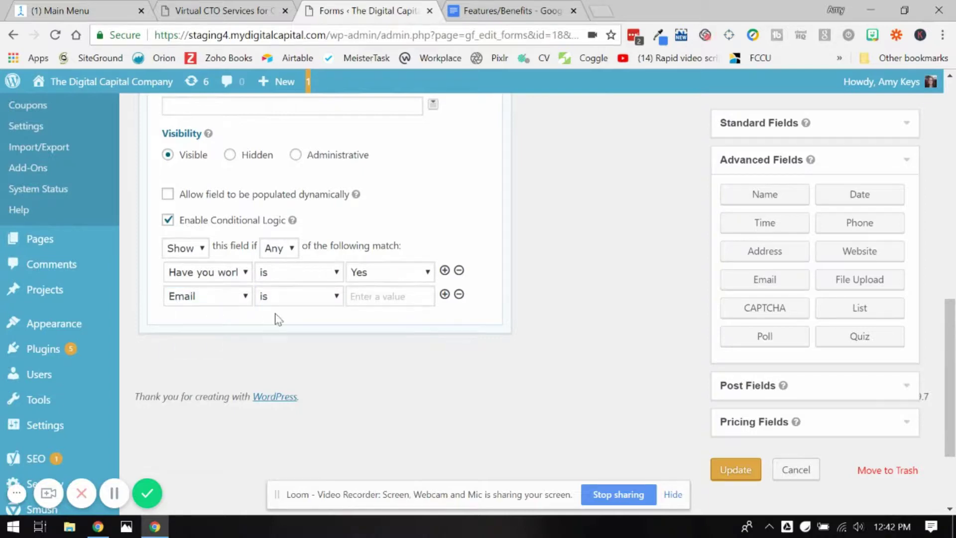
pyautogui.click(299, 301)
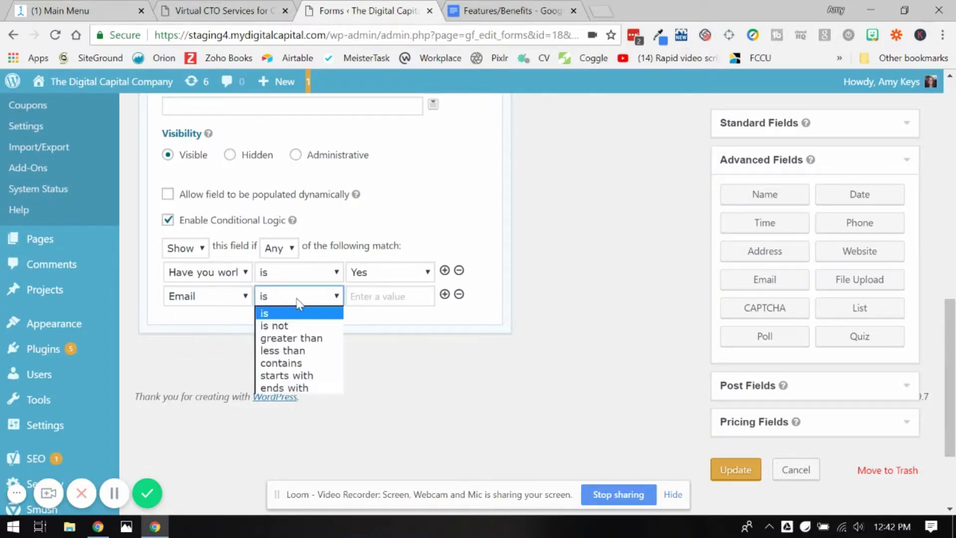
pyautogui.click(310, 331)
pyautogui.click(413, 299)
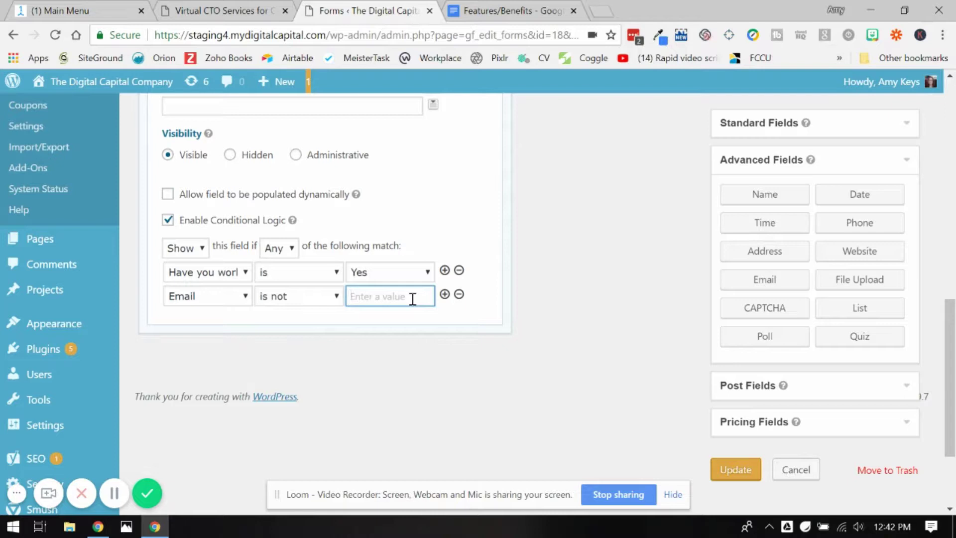
pyautogui.write('@g')
pyautogui.click(503, 297)
# Delete the Email rule so only the Yes rule remains.
pyautogui.scroll(2, 513, 301)
pyautogui.scroll(1, 524, 304)
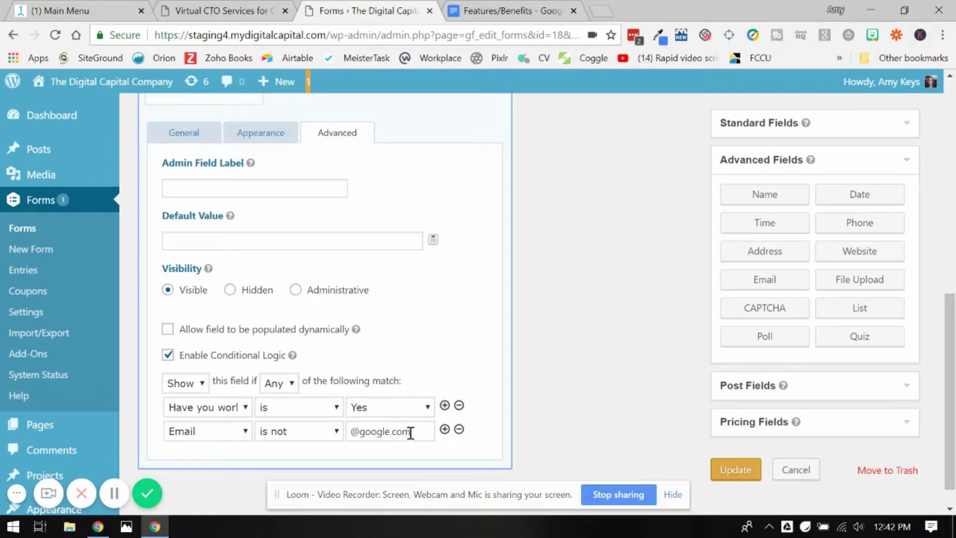
pyautogui.click(458, 429)
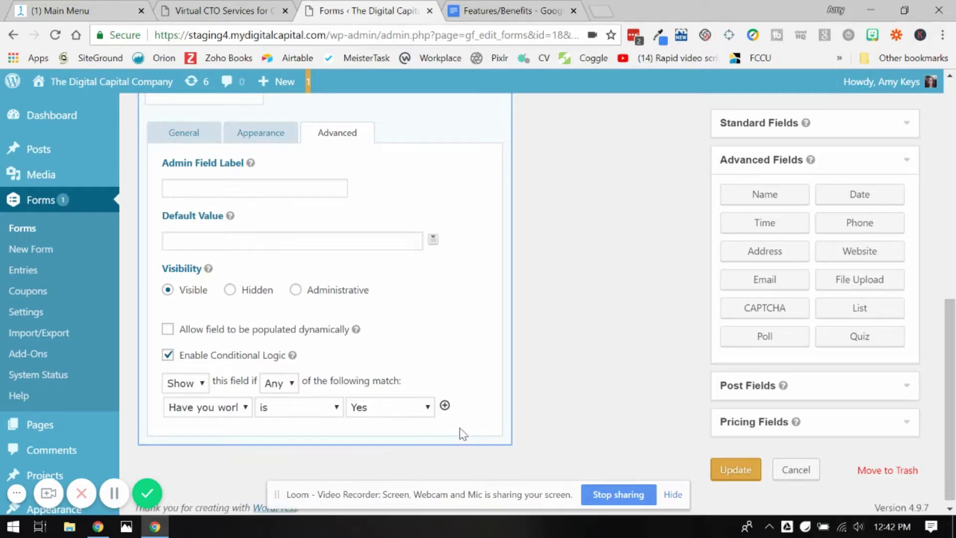
pyautogui.scroll(3, 489, 297)
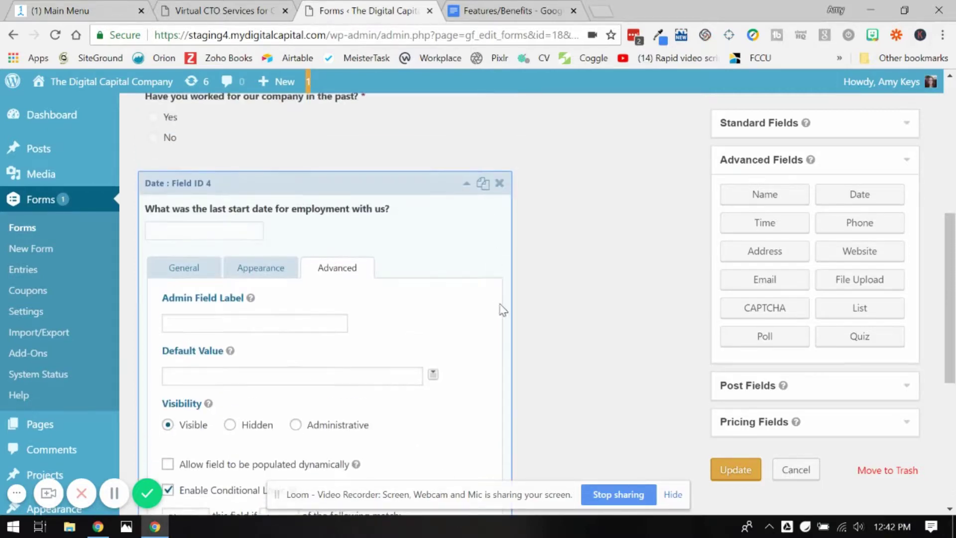
# Collapse the date field and save the form with Update.
pyautogui.click(453, 223)
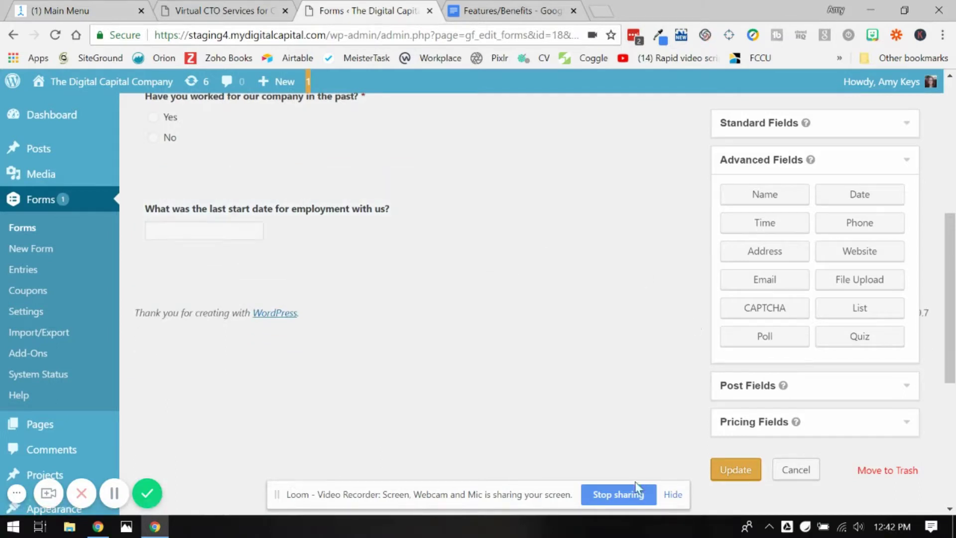
pyautogui.click(729, 472)
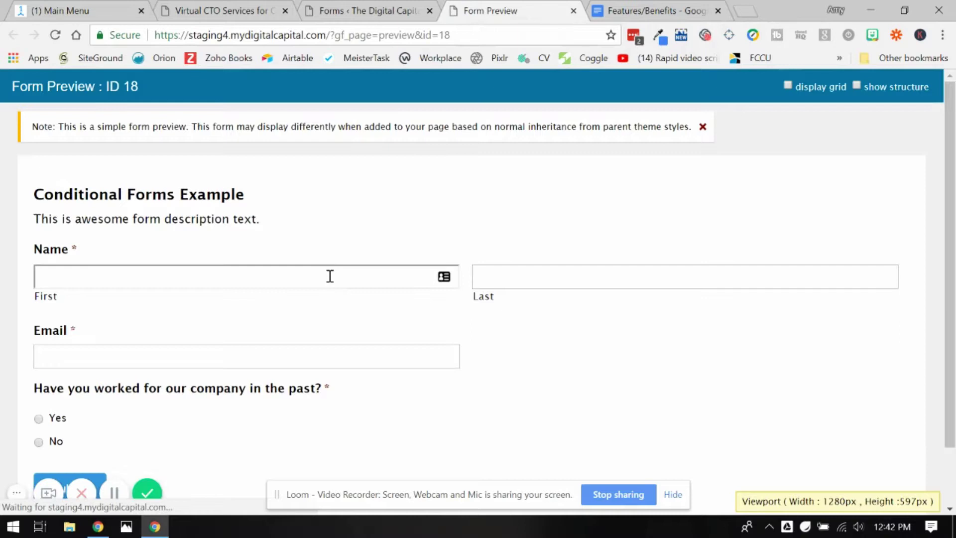
# In the preview, answer Yes, No, then Yes to check the start-date question shows and hides.
pyautogui.scroll(-2, 328, 276)
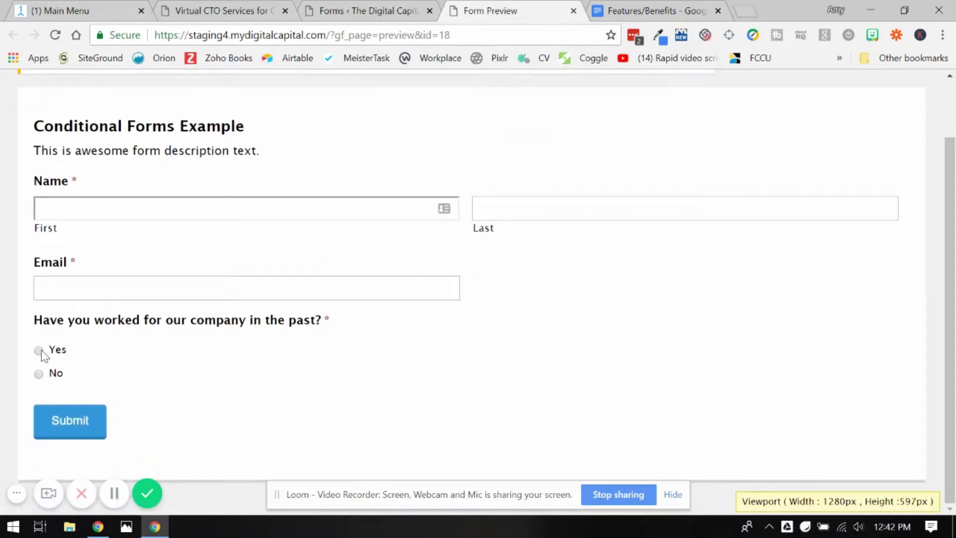
pyautogui.click(39, 350)
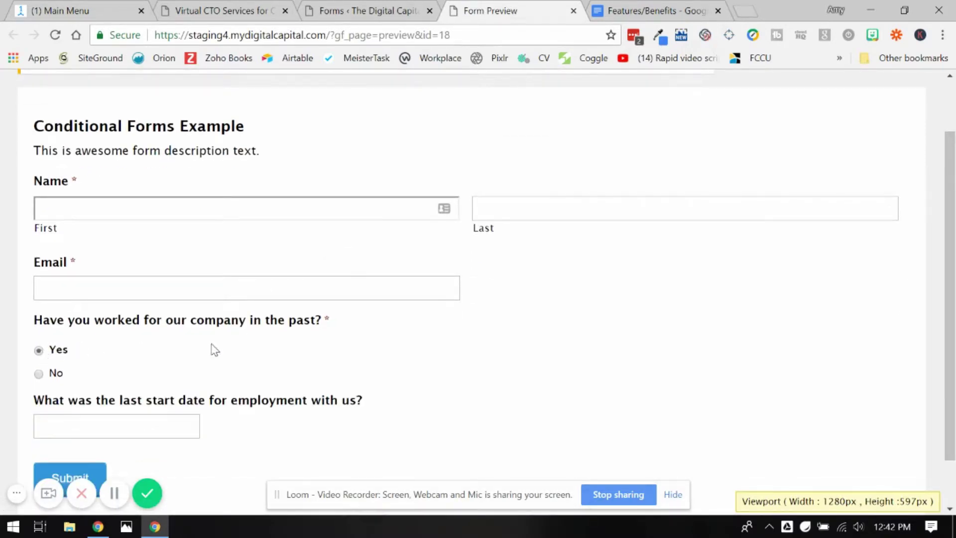
pyautogui.scroll(-1, 214, 350)
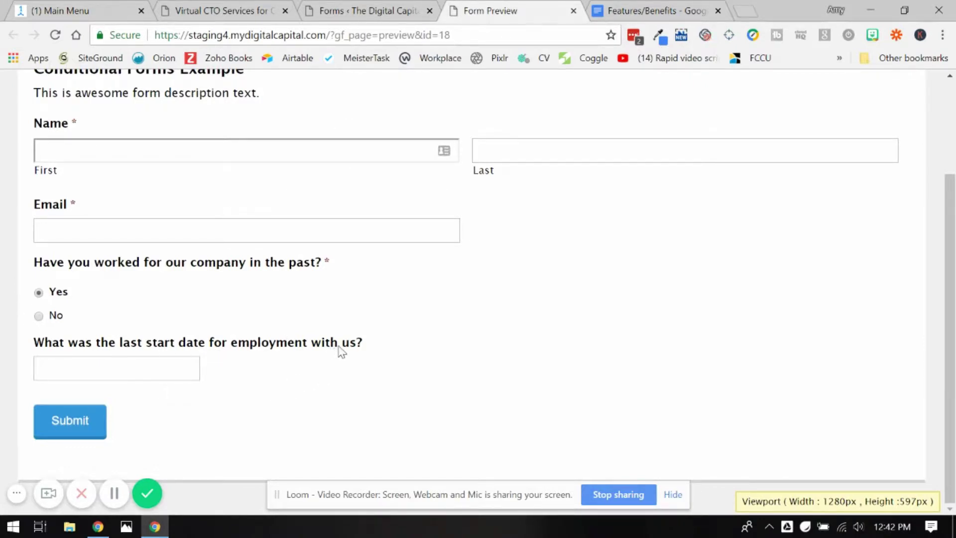
pyautogui.click(52, 319)
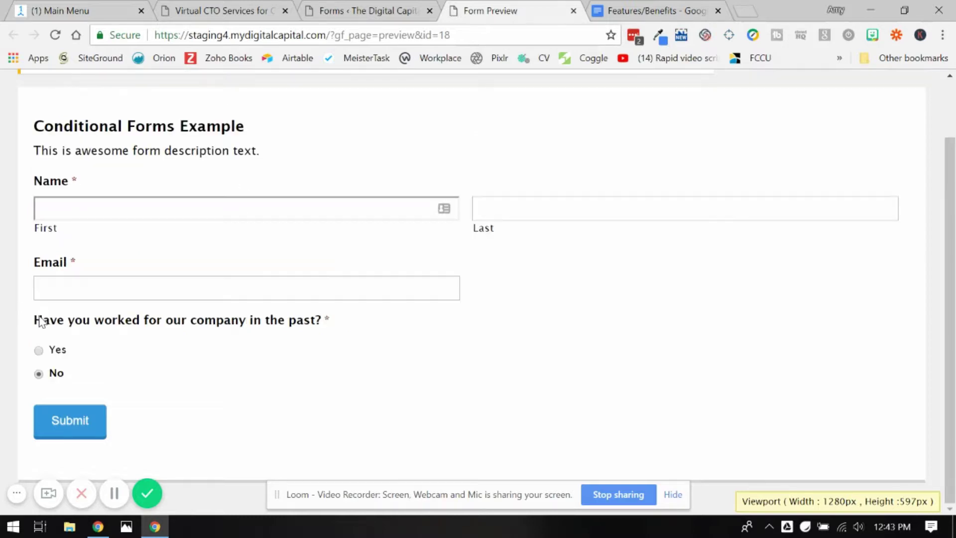
pyautogui.click(38, 350)
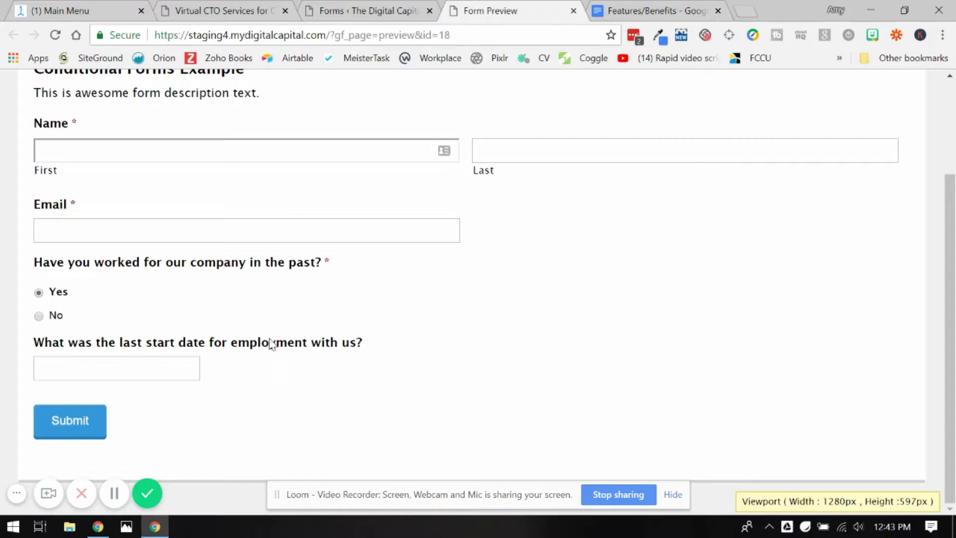
# Back in the editor, tick Required on the start-date question and click Update.
pyautogui.click(365, 8)
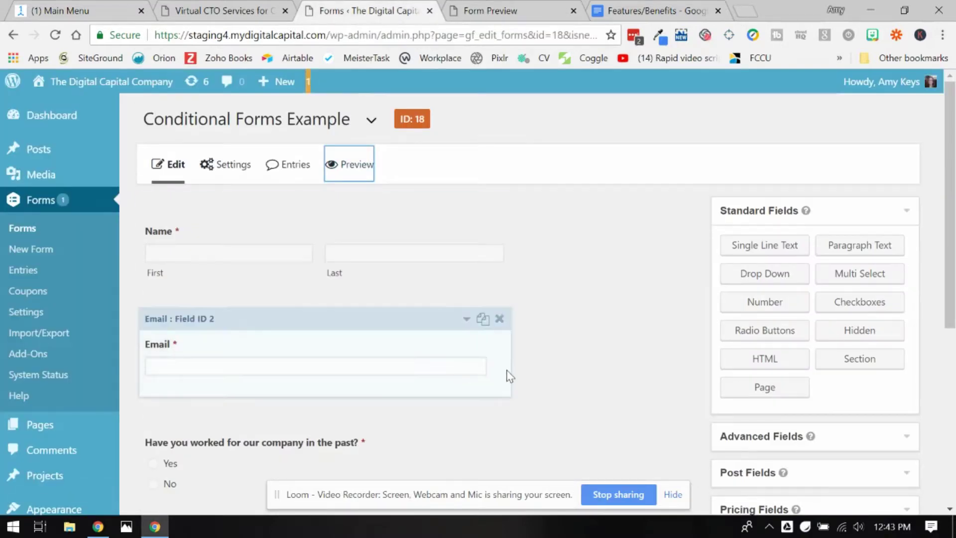
pyautogui.scroll(-6, 510, 384)
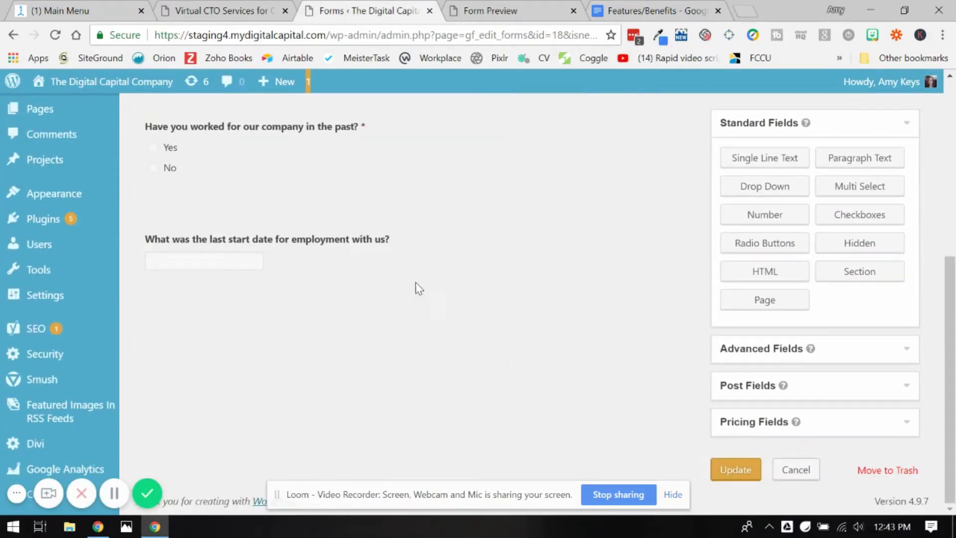
pyautogui.click(379, 249)
pyautogui.scroll(-4, 378, 249)
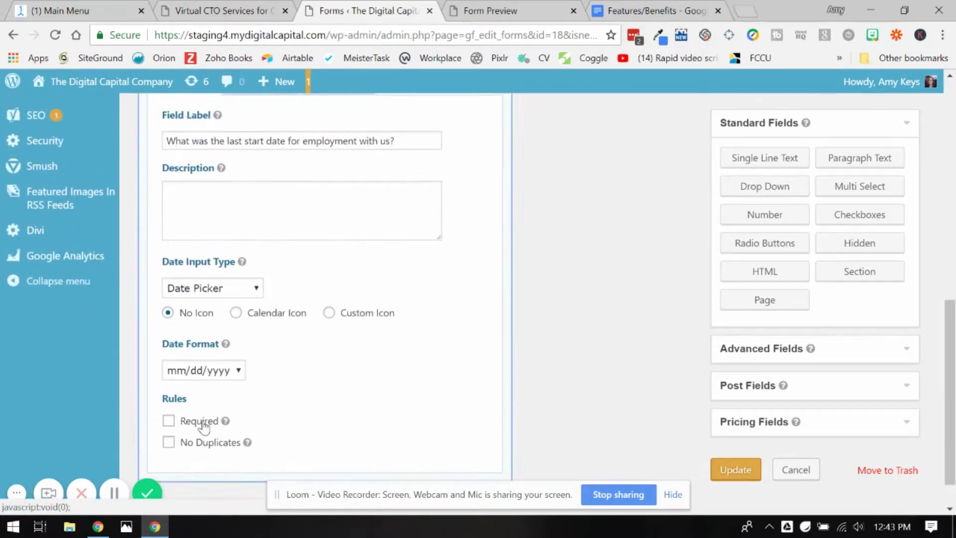
pyautogui.click(203, 424)
pyautogui.scroll(4, 420, 282)
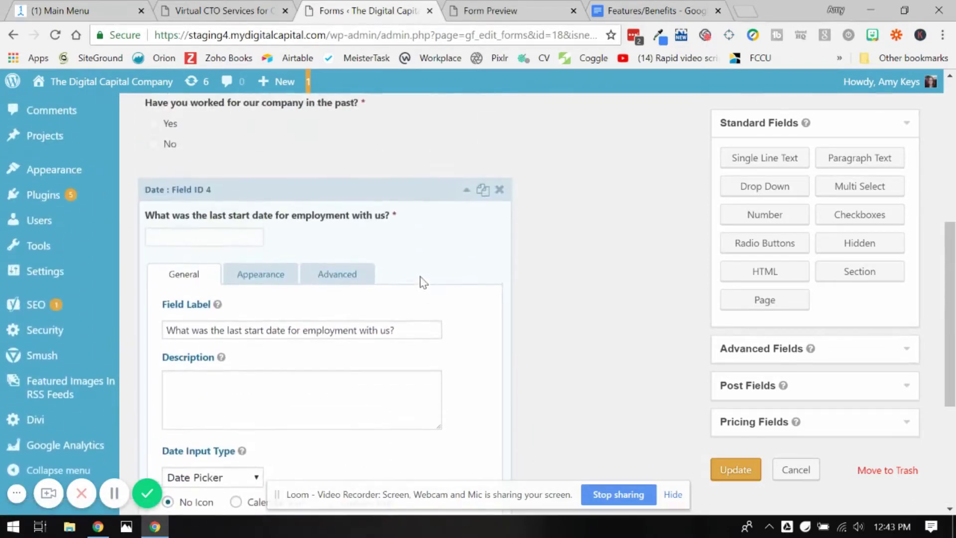
pyautogui.click(461, 212)
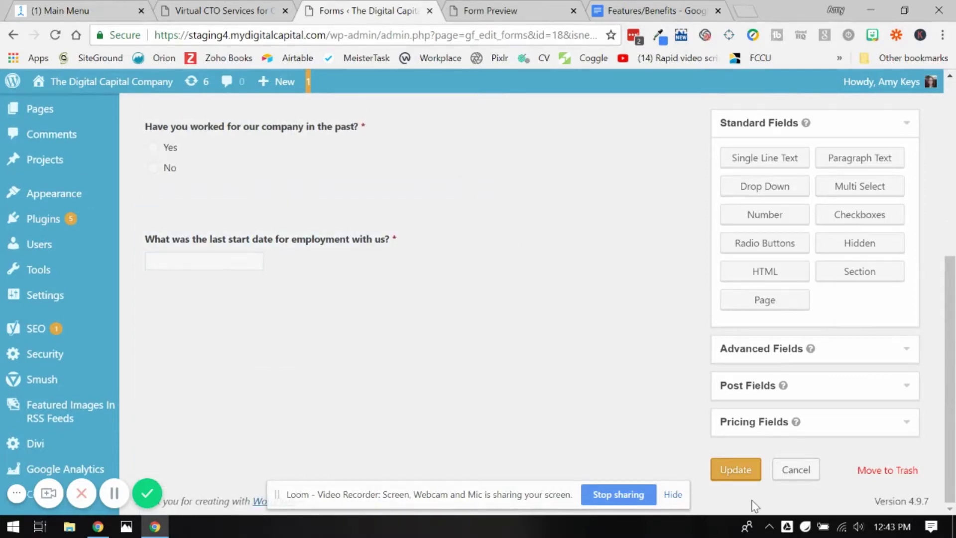
pyautogui.click(737, 468)
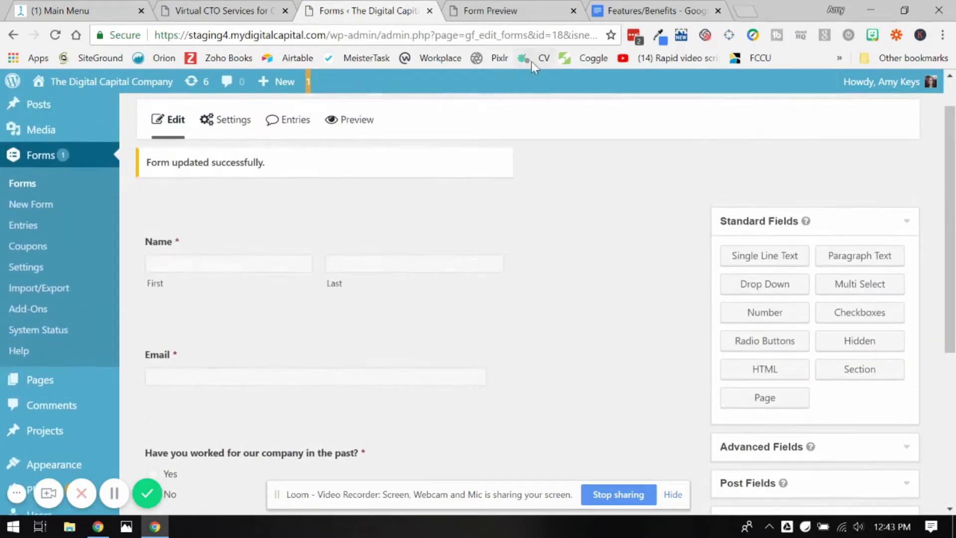
# Go to Settings > Notifications for the form.
pyautogui.moveTo(225, 122)
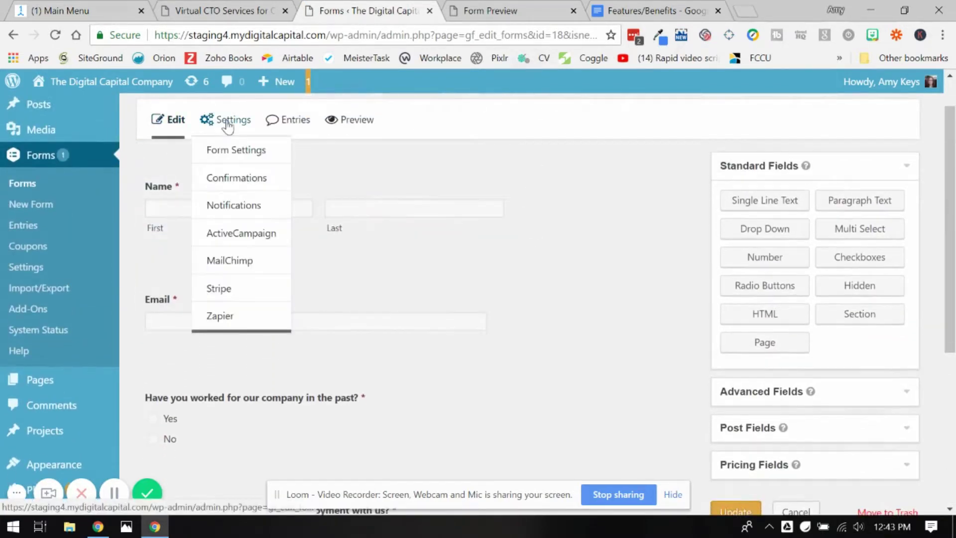
pyautogui.click(244, 207)
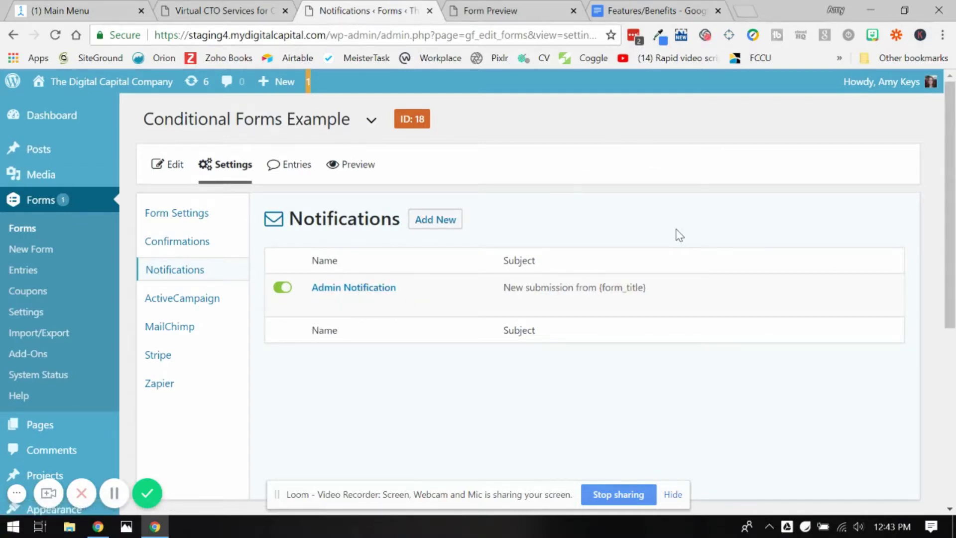
# Create a notification named 'Applicant Notification' with subject 'You're application has been received'.
pyautogui.click(431, 220)
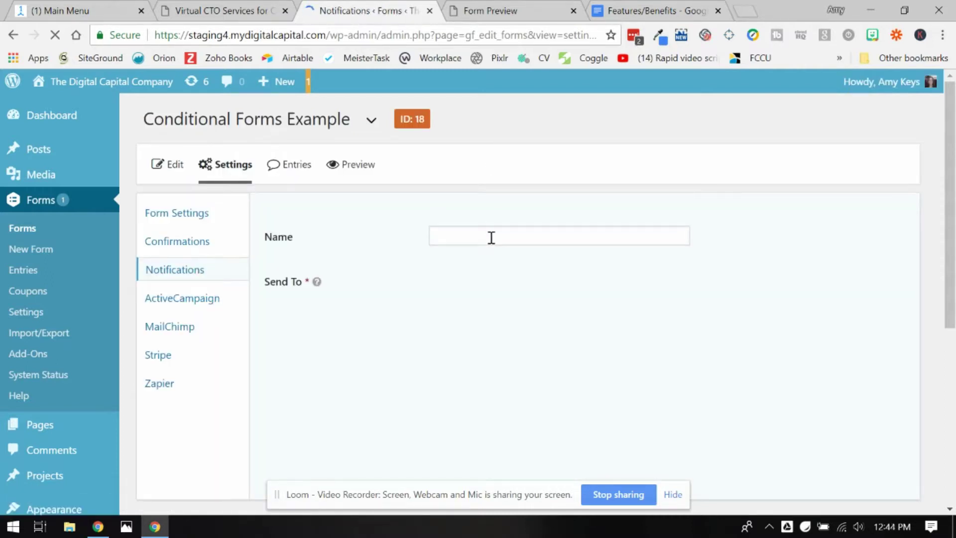
pyautogui.click(491, 237)
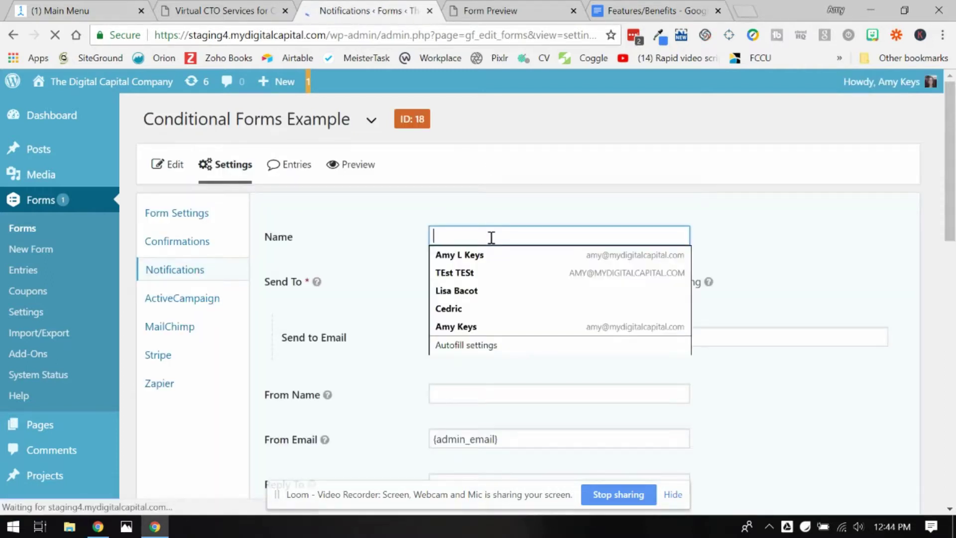
pyautogui.write('Applicant Notification')
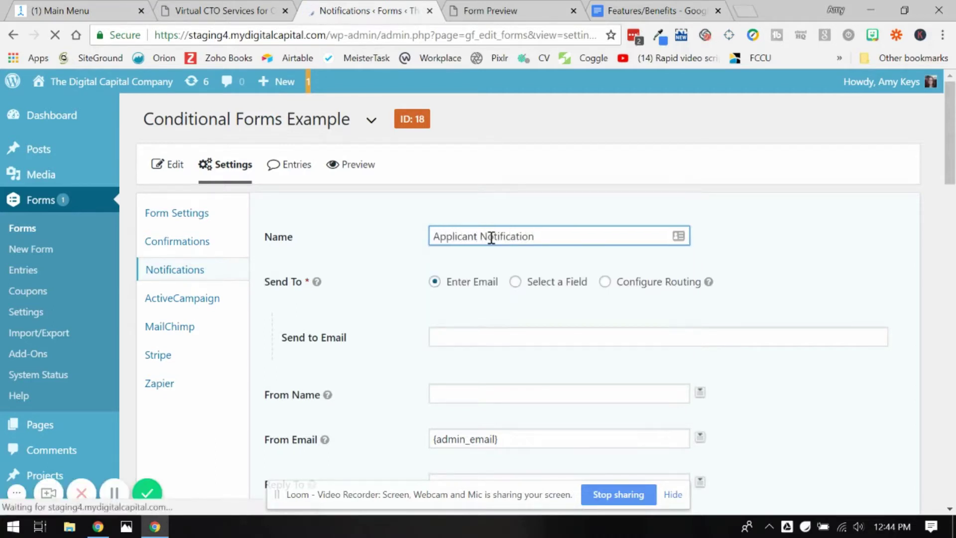
pyautogui.scroll(-2, 491, 259)
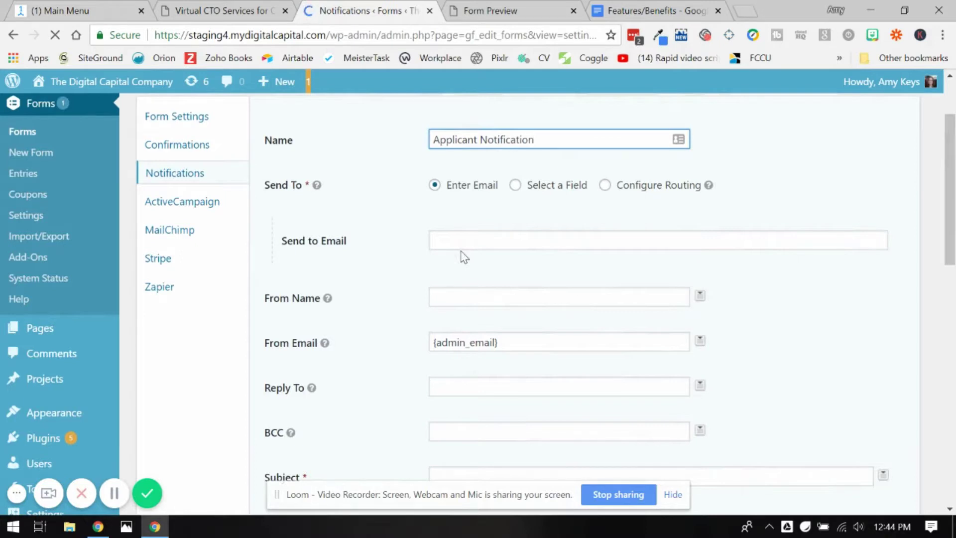
pyautogui.scroll(-3, 458, 256)
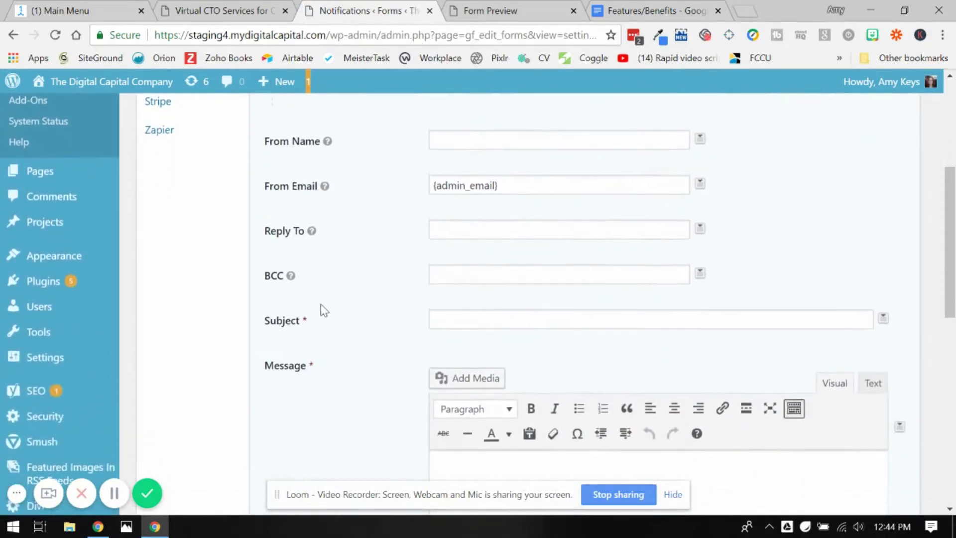
pyautogui.scroll(-5, 321, 304)
pyautogui.click(500, 182)
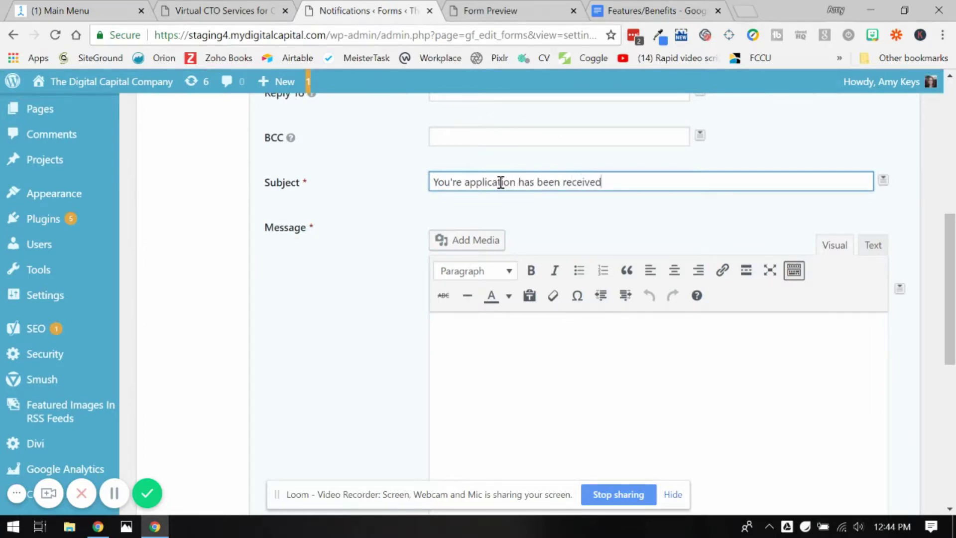
pyautogui.scroll(-7, 612, 312)
pyautogui.scroll(8, 620, 326)
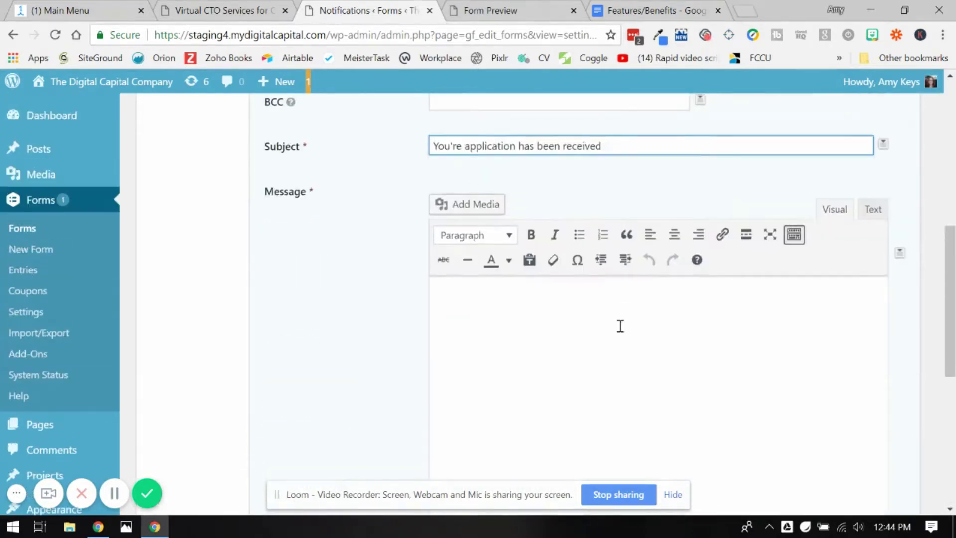
pyautogui.scroll(-5, 619, 326)
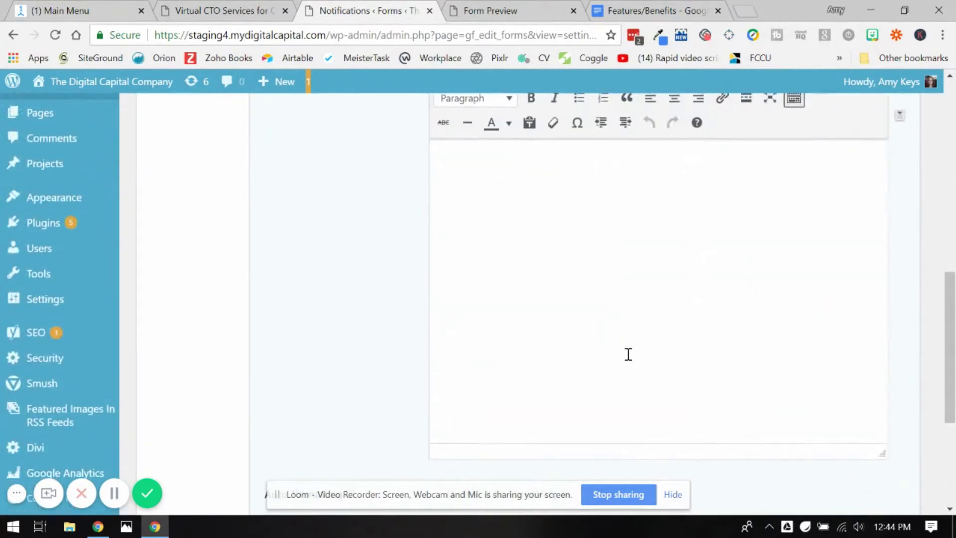
pyautogui.scroll(-5, 626, 353)
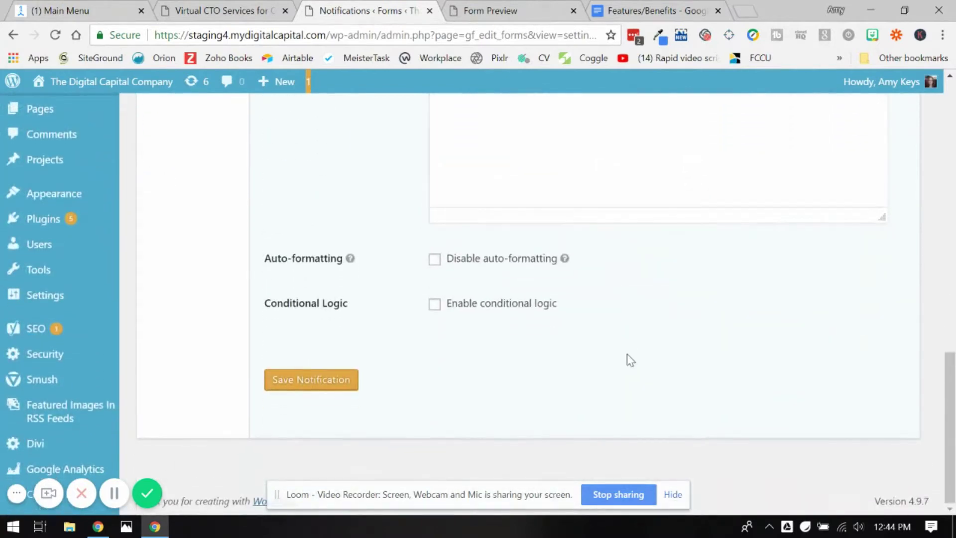
# Enable conditional logic so the notification sends only when 'Have you worked for our company in the past?' is Yes.
pyautogui.click(501, 309)
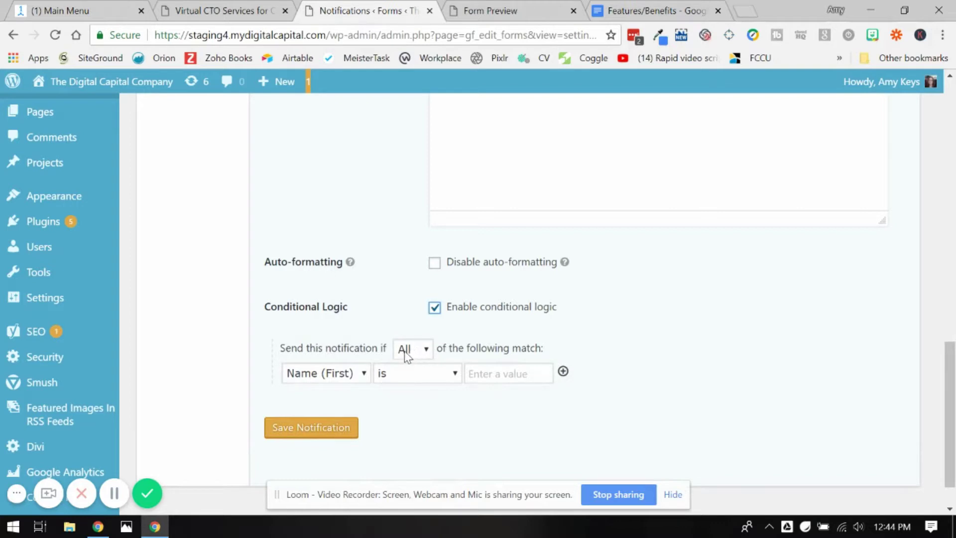
pyautogui.click(336, 378)
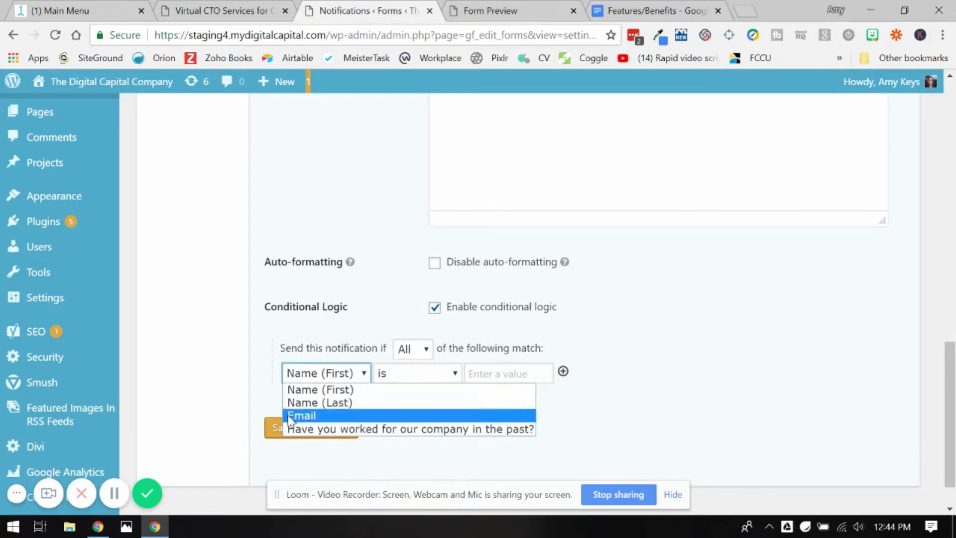
pyautogui.click(384, 429)
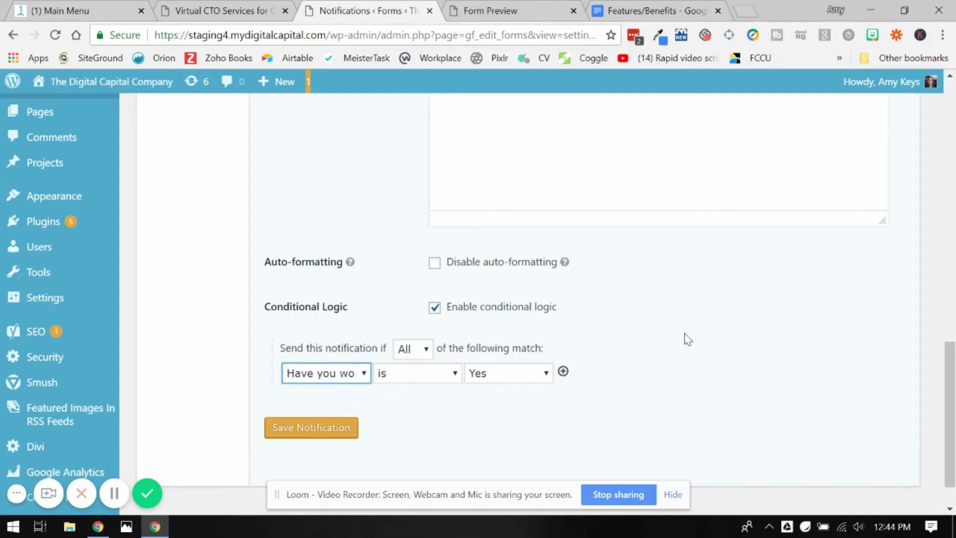
# Append ' - Yes worked in the past' to the notification name.
pyautogui.scroll(4, 723, 253)
pyautogui.scroll(3, 725, 233)
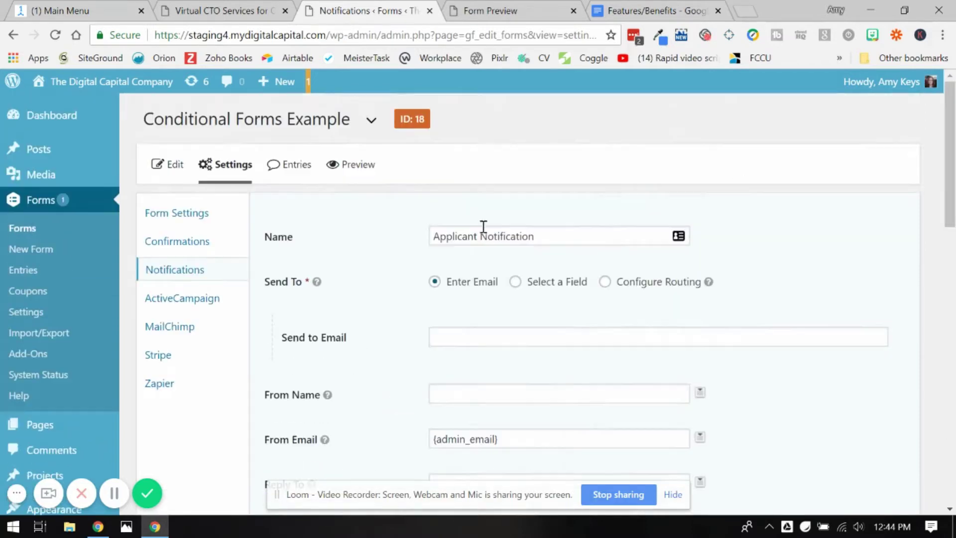
pyautogui.click(483, 232)
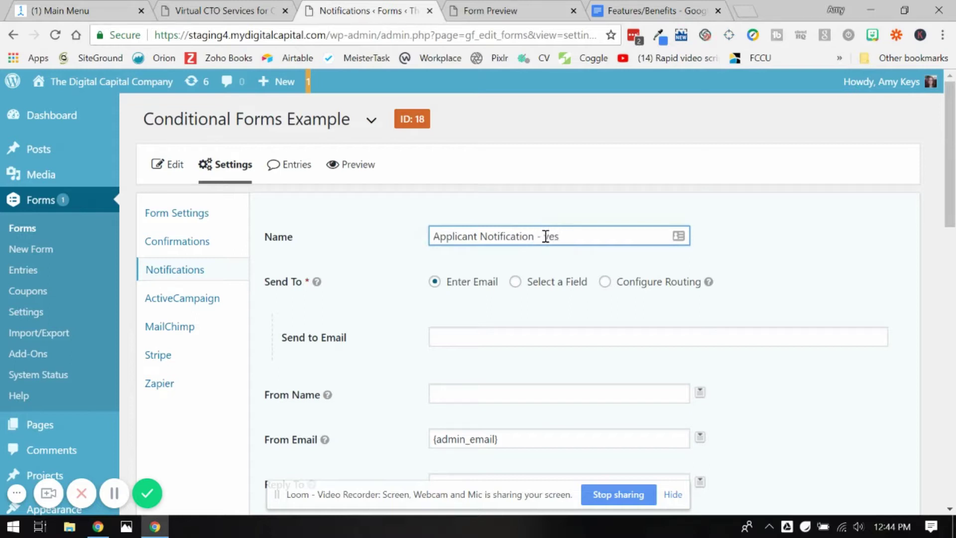
pyautogui.write('- Yes worked in the past')
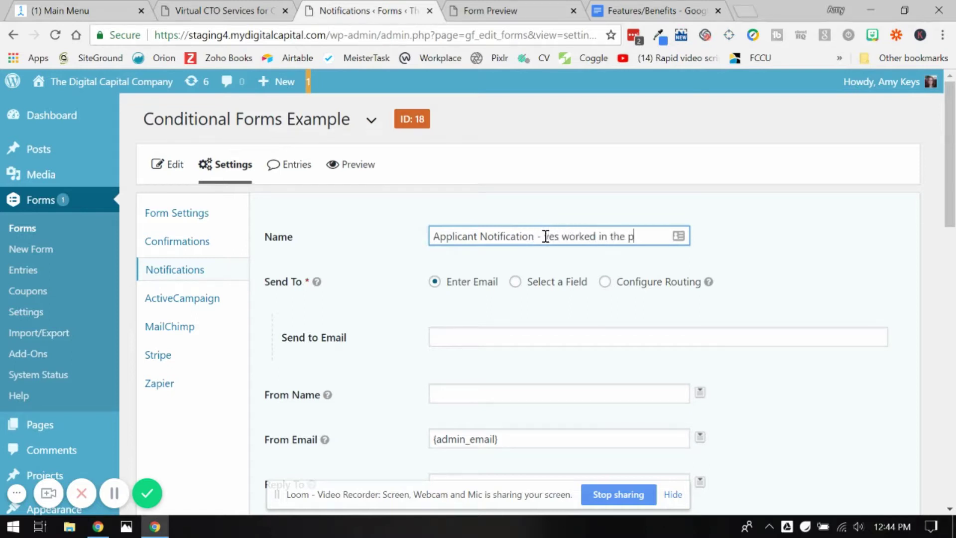
pyautogui.click(800, 237)
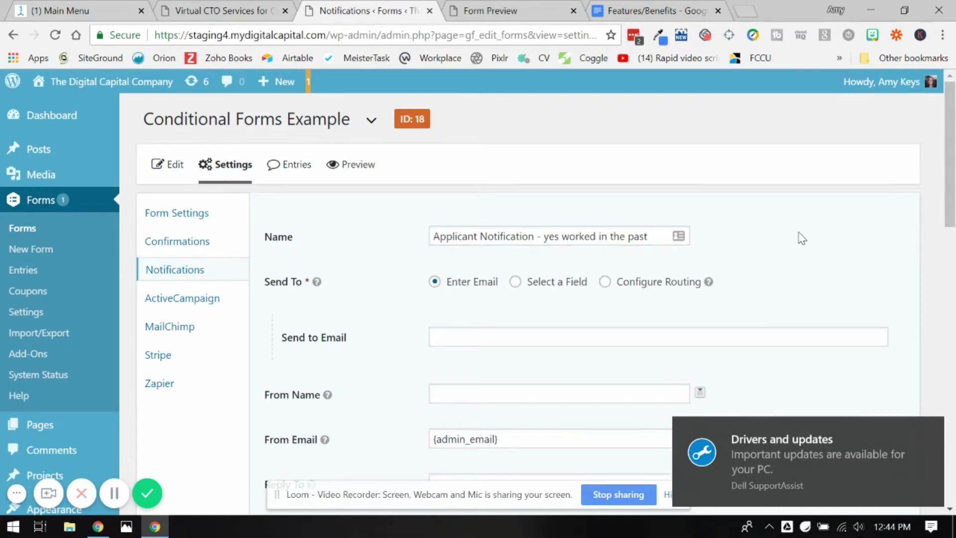
pyautogui.scroll(-8, 809, 360)
pyautogui.click(605, 339)
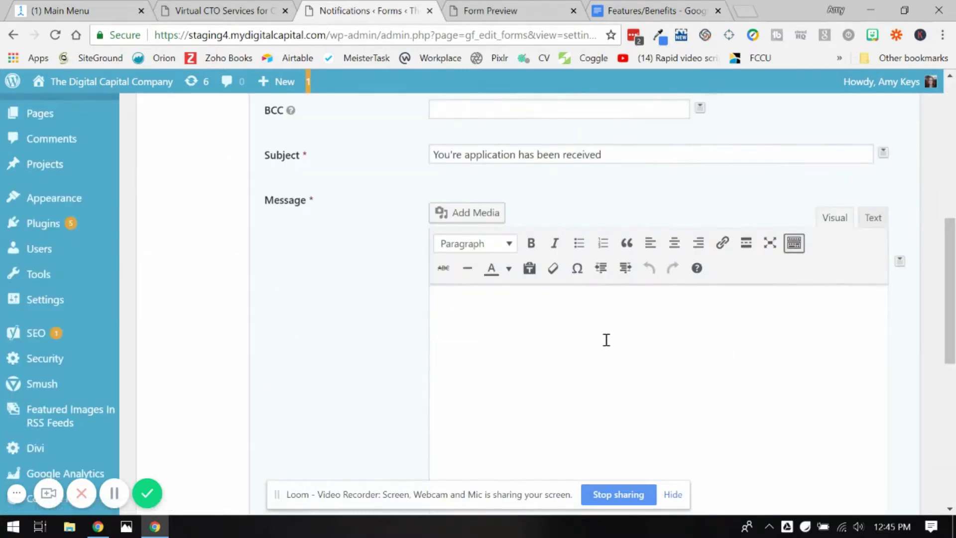
# Begin the message with 'Hi', the Name (First) merge tag and a comma, then a new line.
pyautogui.scroll(4, 606, 339)
pyautogui.scroll(-2, 606, 339)
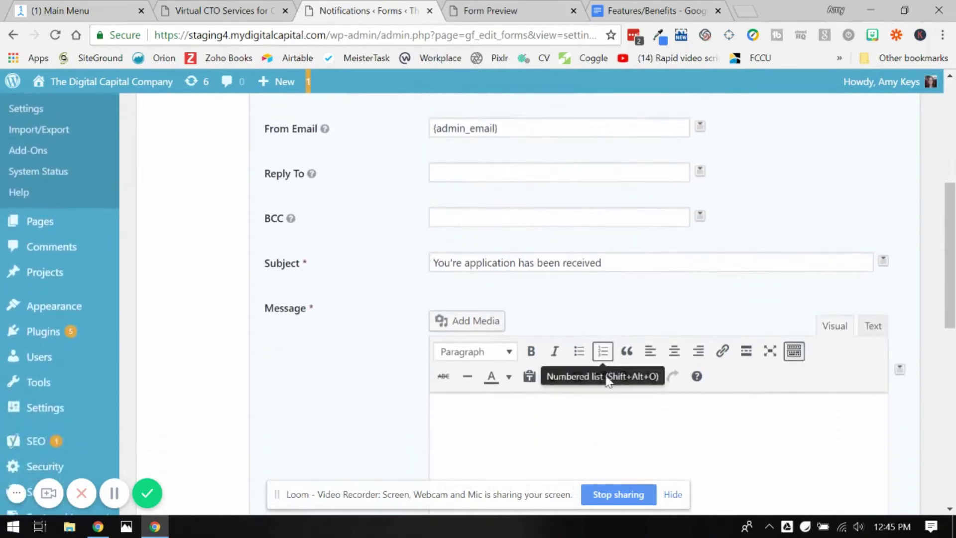
pyautogui.scroll(-4, 604, 440)
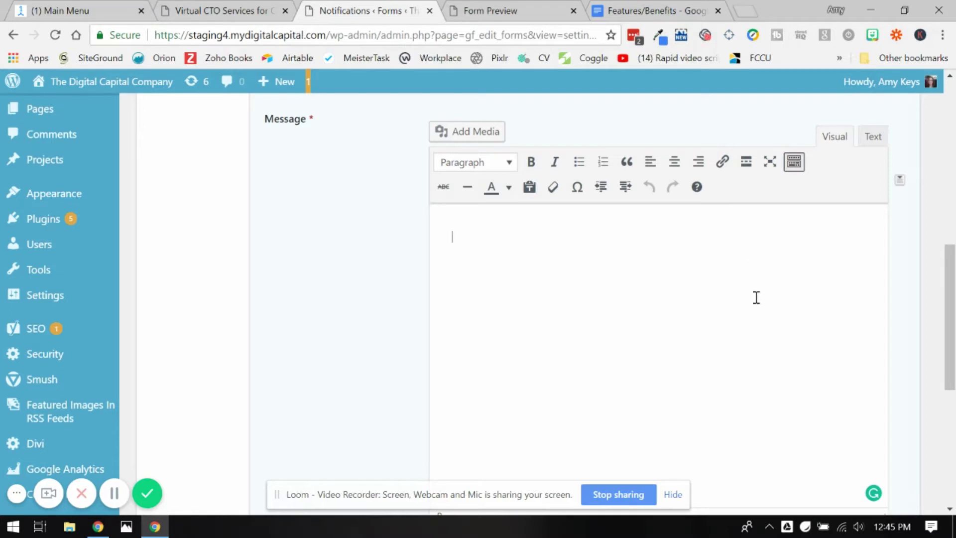
pyautogui.write('Hi')
pyautogui.click(899, 181)
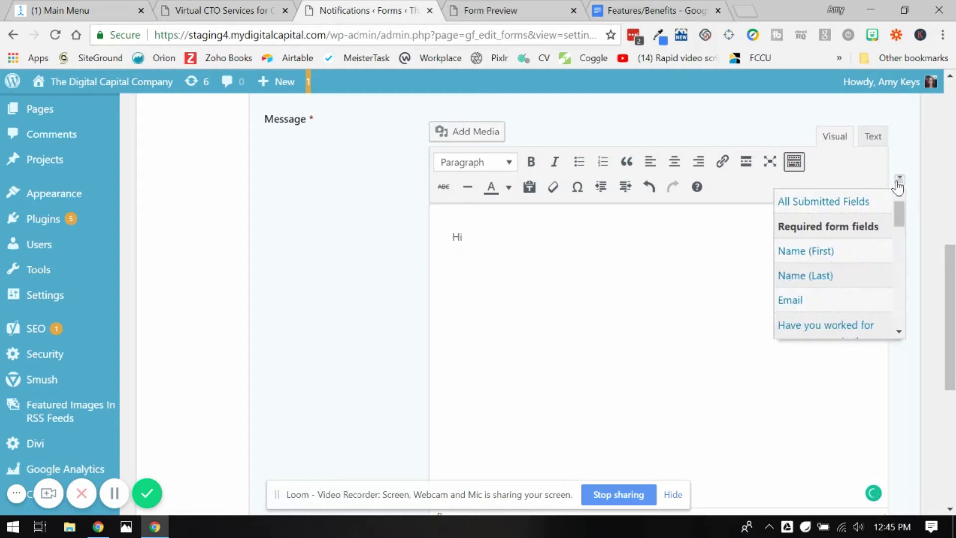
pyautogui.click(826, 251)
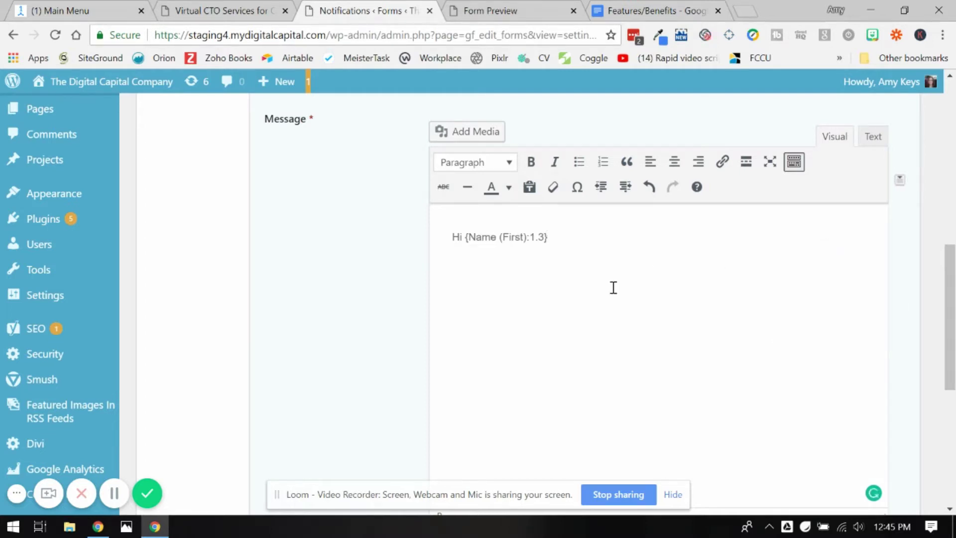
pyautogui.write(',')
pyautogui.press('Return')
pyautogui.press('Return')
pyautogui.press('Return')
# Add the sentence 'We are so glad you have decided to apply for work with us again.'.
pyautogui.write('We are so glad you have d')
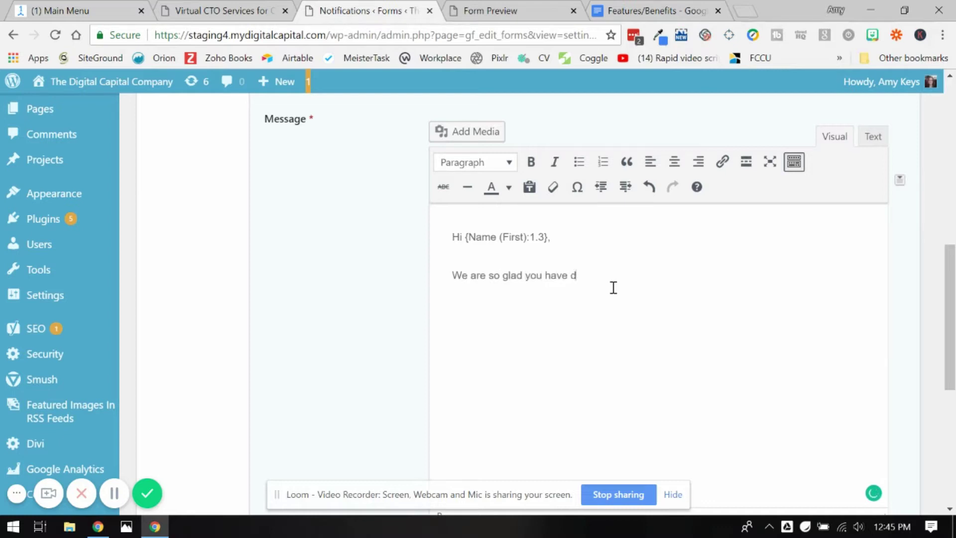
pyautogui.write('ecided to apply for work wit')
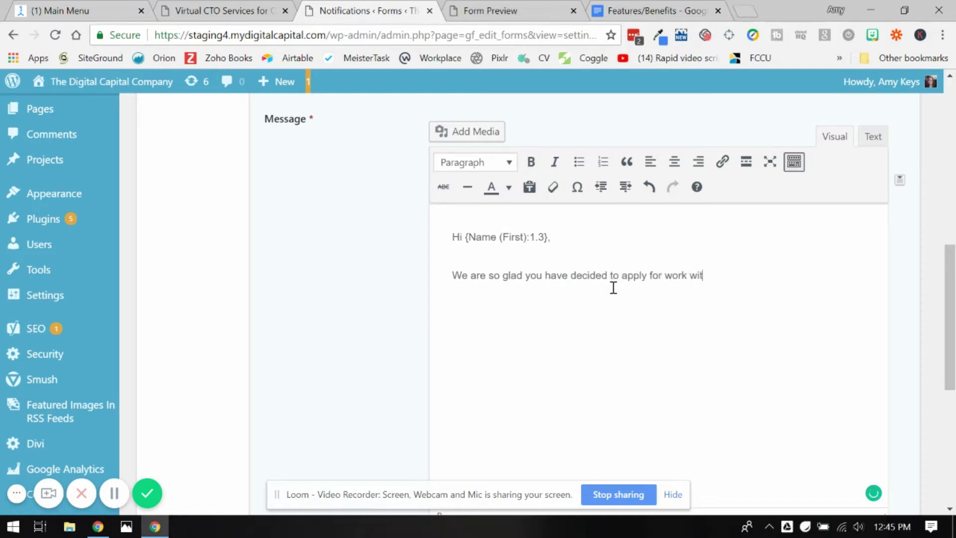
pyautogui.write('h us again.')
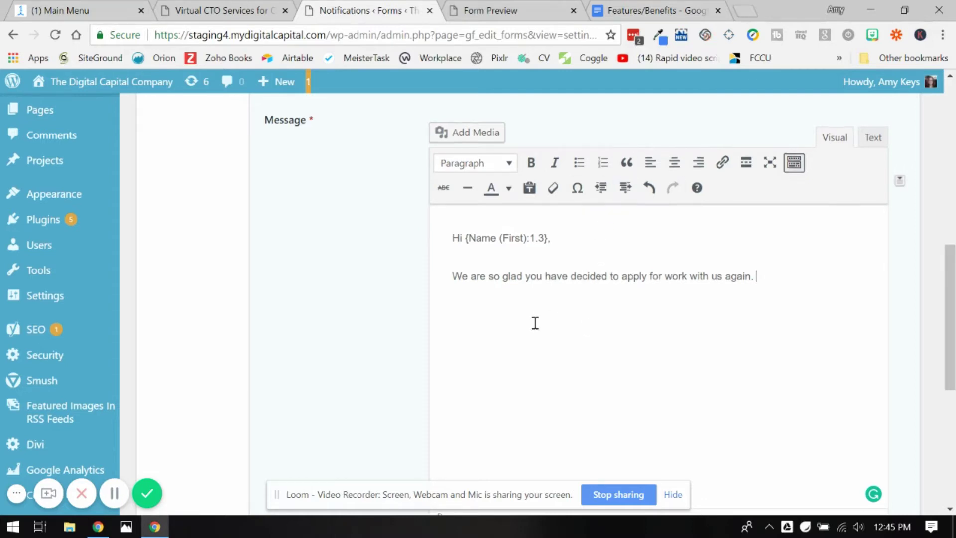
pyautogui.scroll(4, 535, 323)
pyautogui.scroll(-10, 533, 324)
pyautogui.scroll(3, 534, 342)
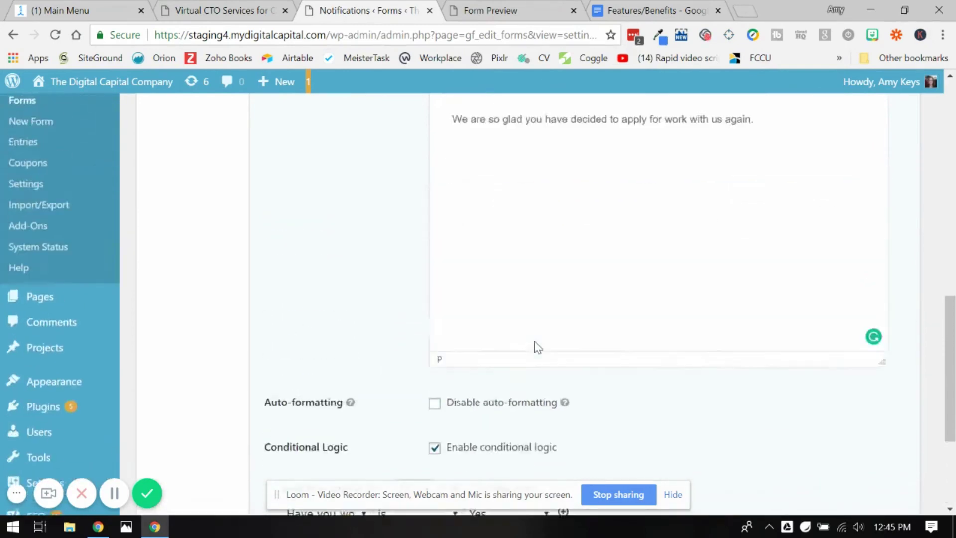
pyautogui.scroll(10, 536, 346)
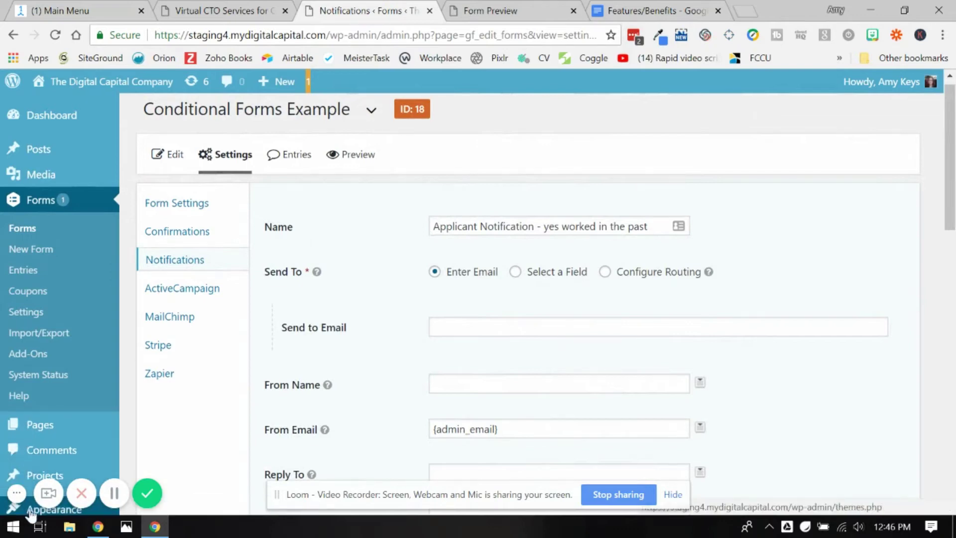
pyautogui.moveTo(20, 507)
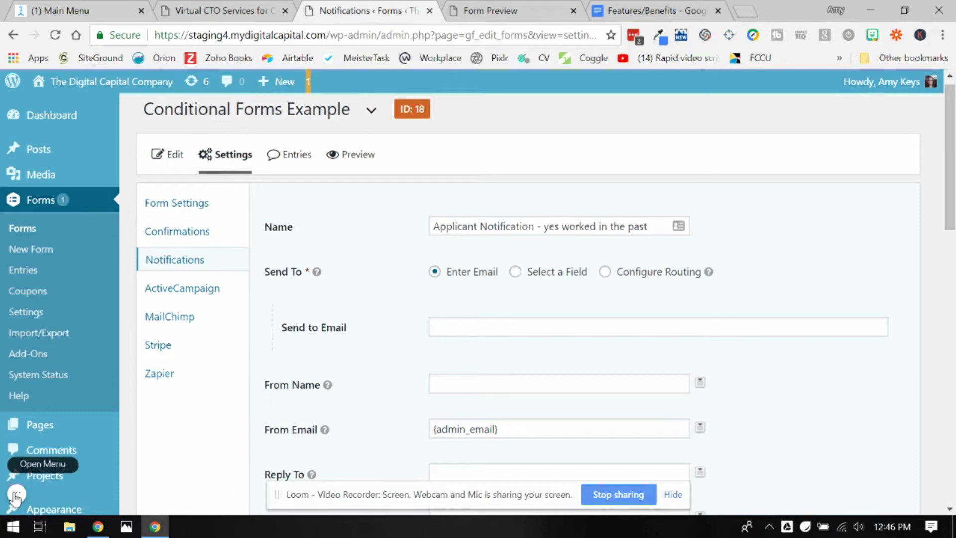